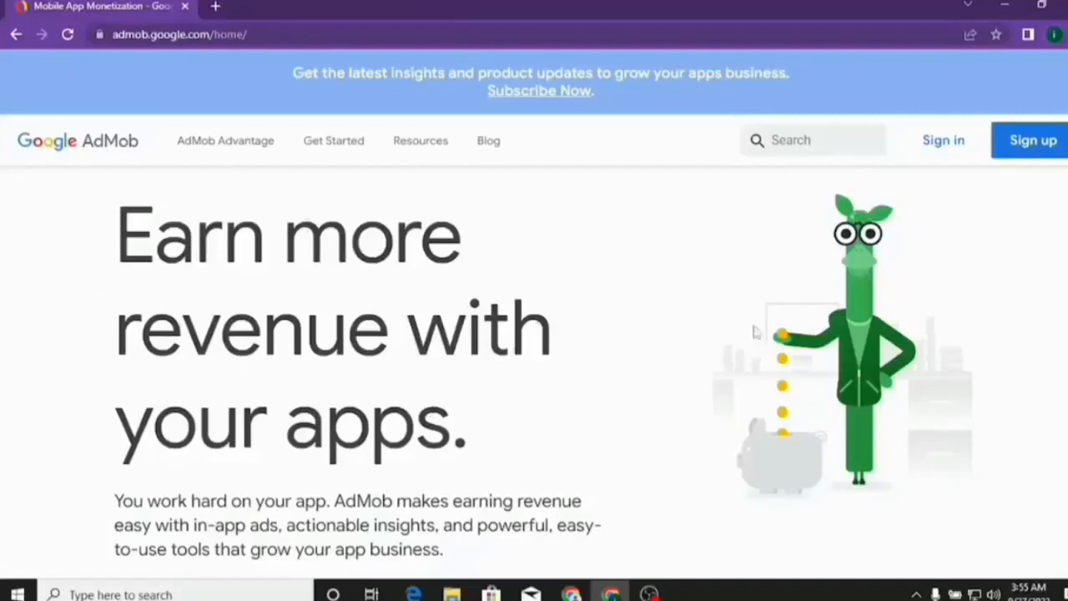
- Start signing up for AdMob and verify the Google account by entering the account password
{"action": "left_click", "coordinate": [1027, 155]}
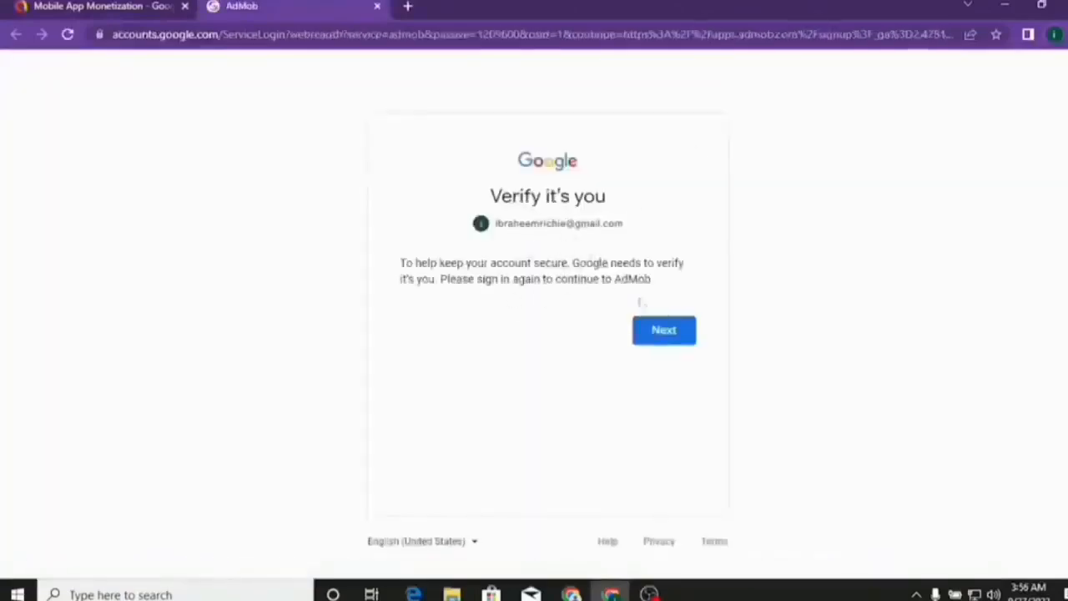
{"action": "left_click", "coordinate": [656, 342]}
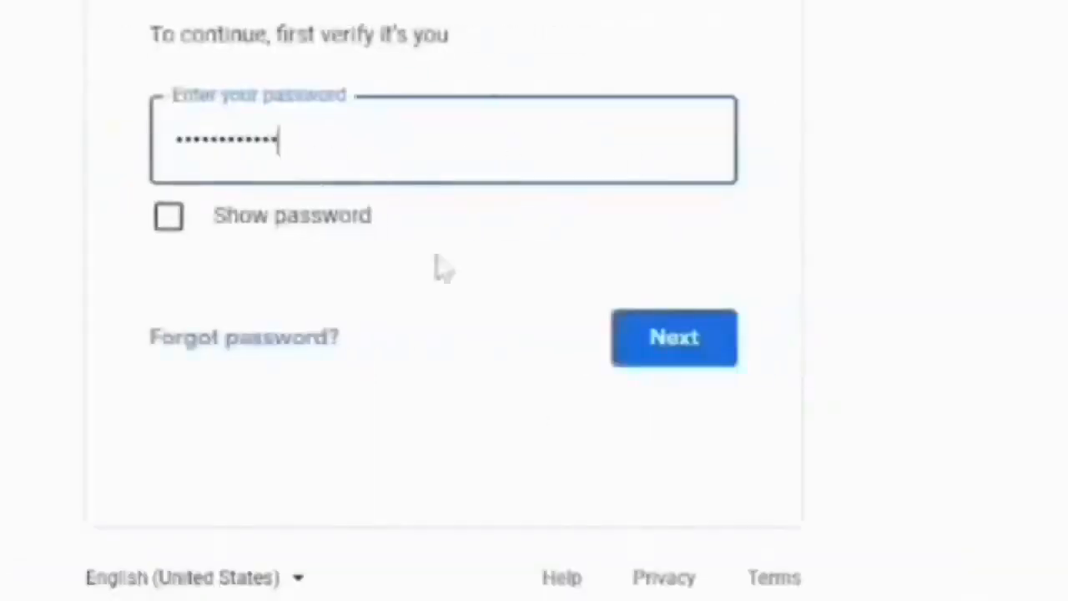
{"action": "left_click", "coordinate": [651, 340]}
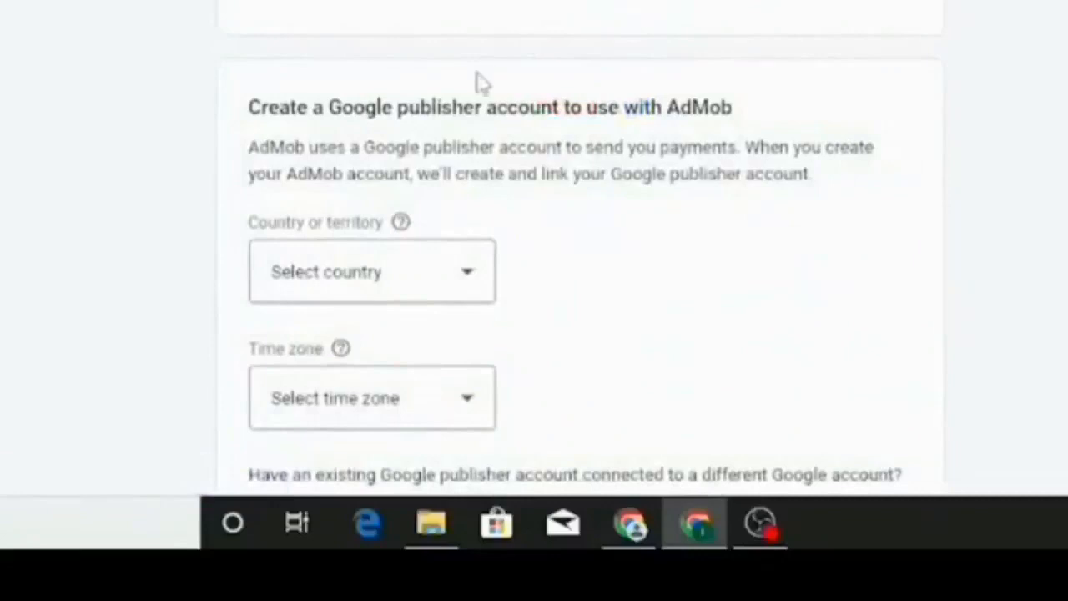
- Set the publisher account's country to Nigeria and its time zone to (UTC+01:00) Lagos
{"action": "scroll", "coordinate": [482, 81], "scroll_direction": "down", "scroll_amount": 3}
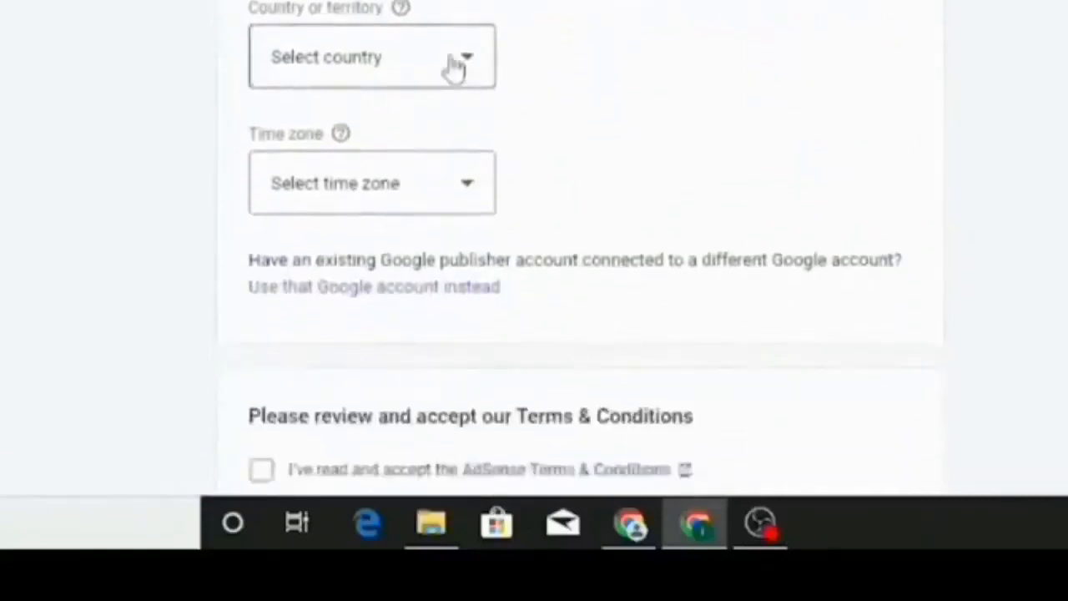
{"action": "left_click", "coordinate": [455, 61]}
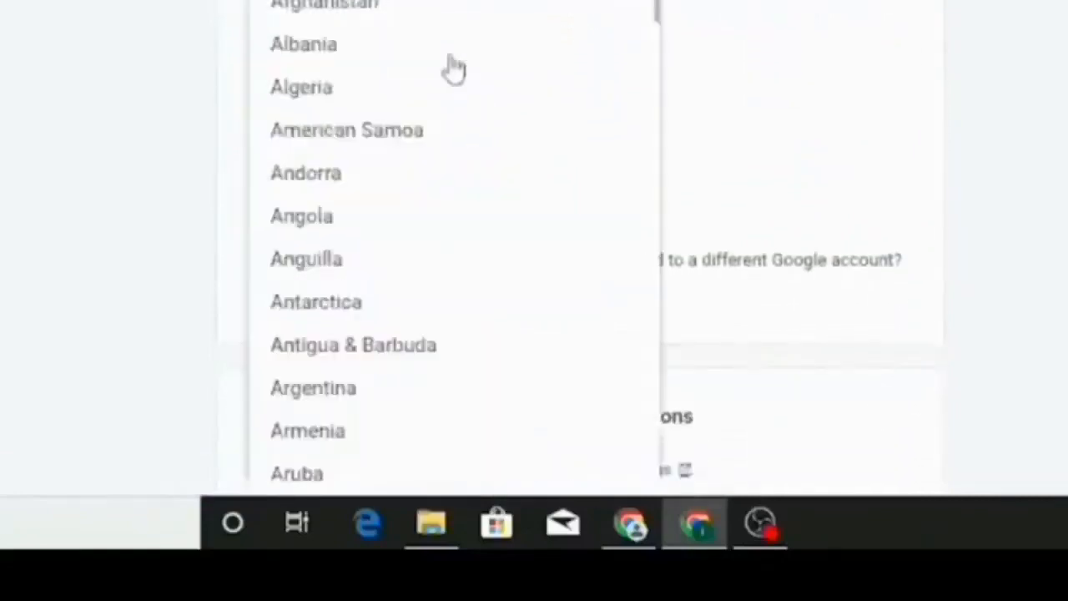
{"action": "scroll", "coordinate": [596, 58], "scroll_direction": "down", "scroll_amount": 20}
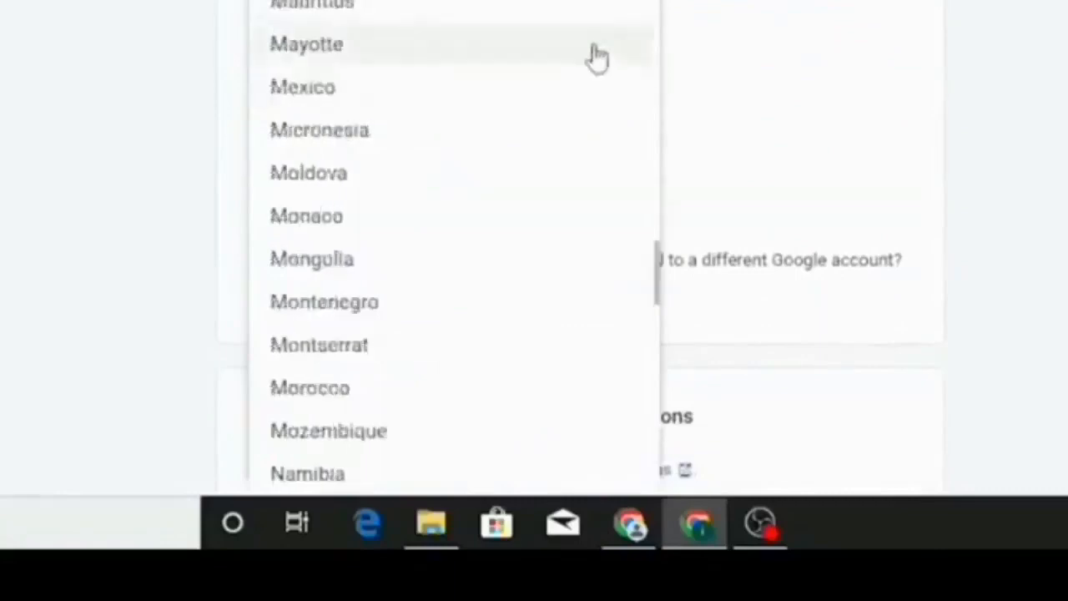
{"action": "scroll", "coordinate": [597, 57], "scroll_direction": "down", "scroll_amount": 2}
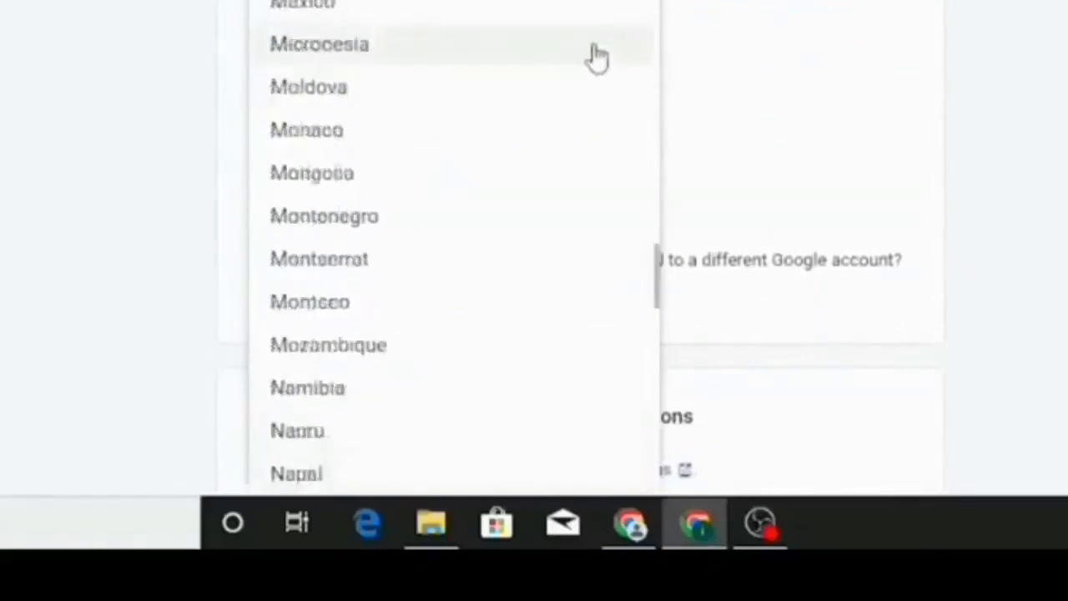
{"action": "scroll", "coordinate": [597, 57], "scroll_direction": "down", "scroll_amount": 1}
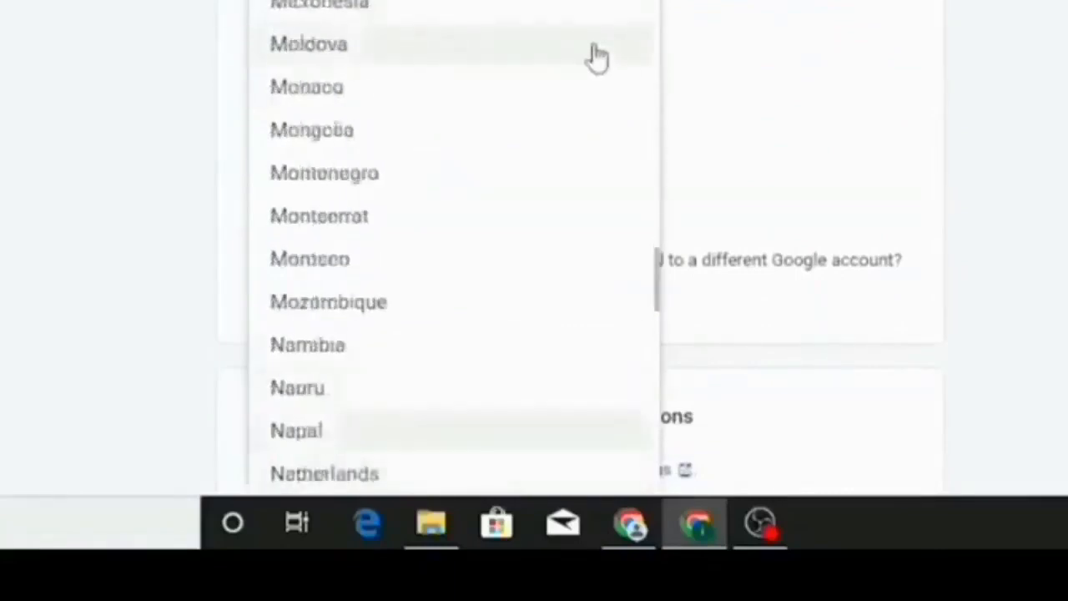
{"action": "scroll", "coordinate": [598, 57], "scroll_direction": "down", "scroll_amount": 1}
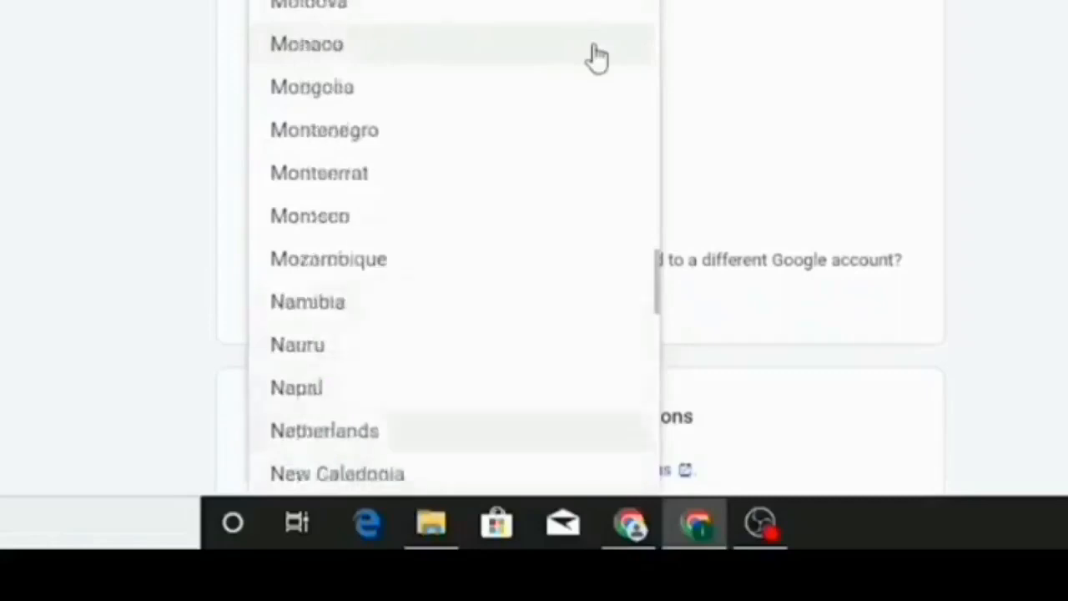
{"action": "scroll", "coordinate": [598, 57], "scroll_direction": "down", "scroll_amount": 1}
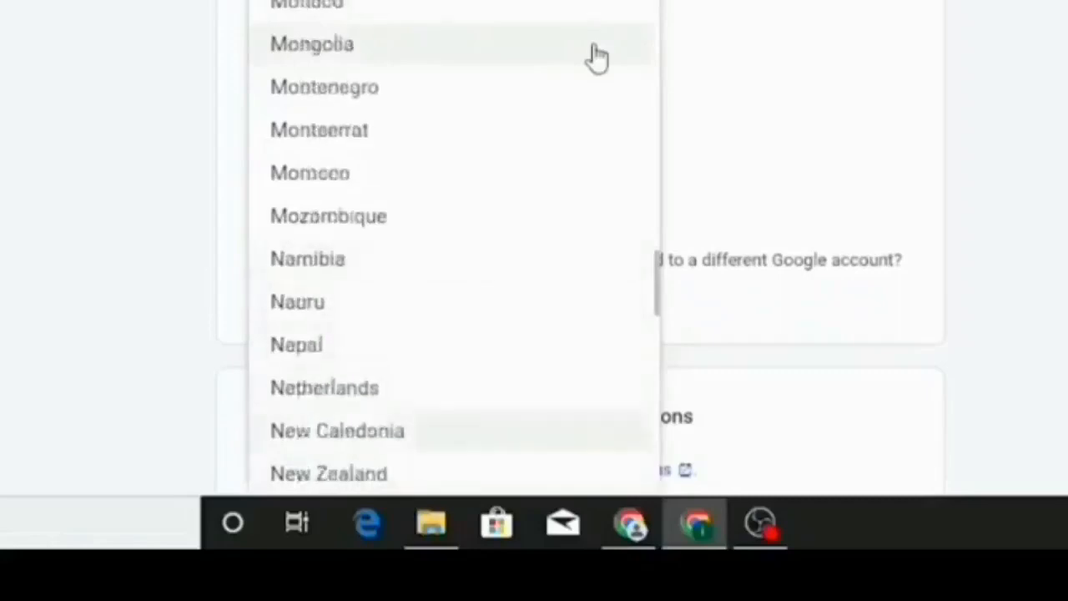
{"action": "scroll", "coordinate": [597, 57], "scroll_direction": "down", "scroll_amount": 1}
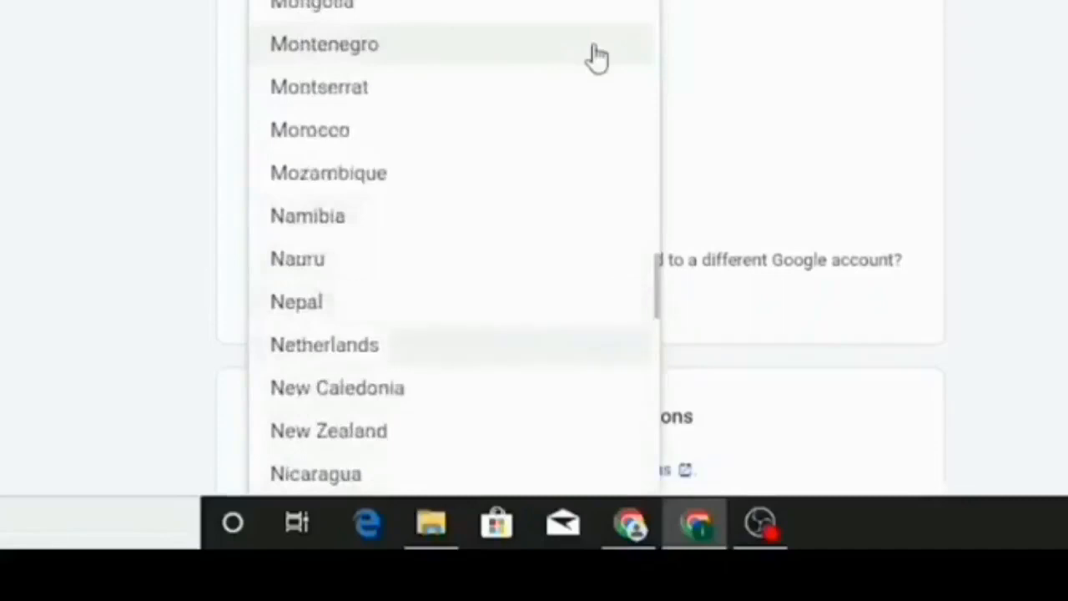
{"action": "scroll", "coordinate": [597, 57], "scroll_direction": "down", "scroll_amount": 1}
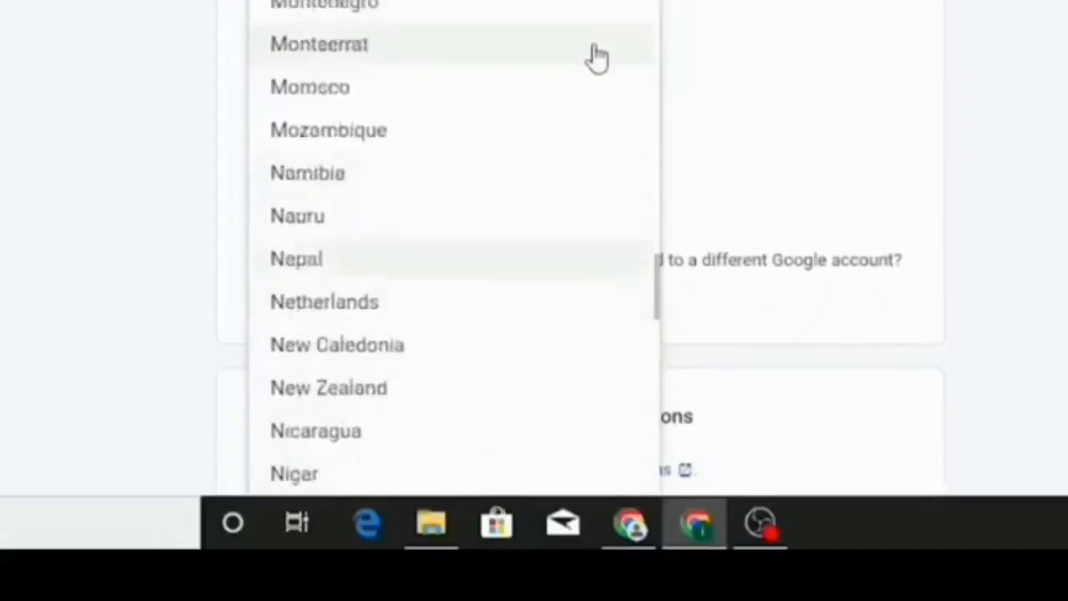
{"action": "scroll", "coordinate": [597, 57], "scroll_direction": "down", "scroll_amount": 1}
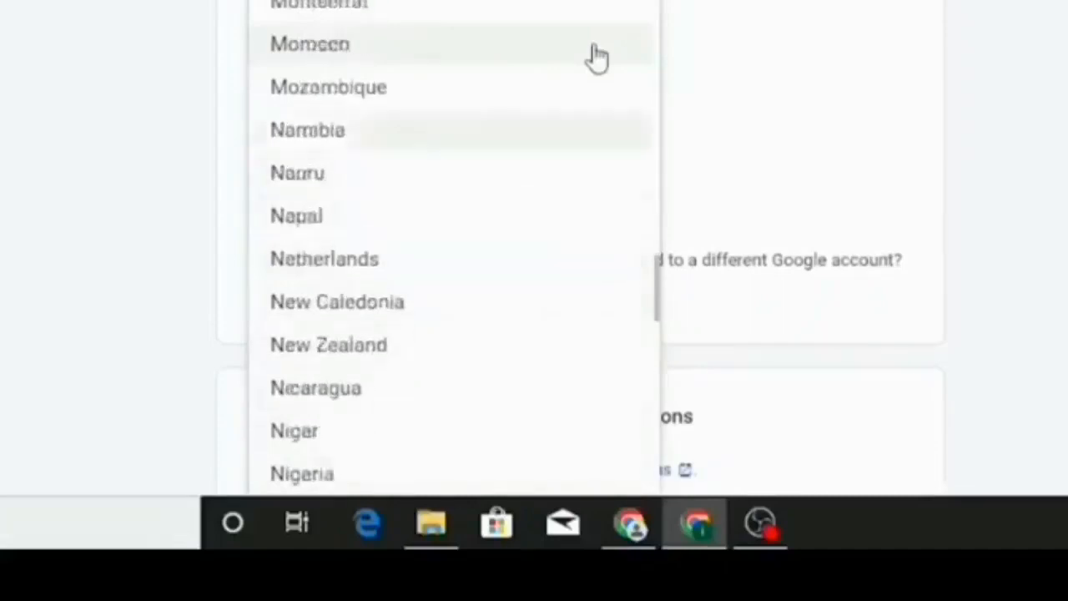
{"action": "left_click", "coordinate": [300, 473]}
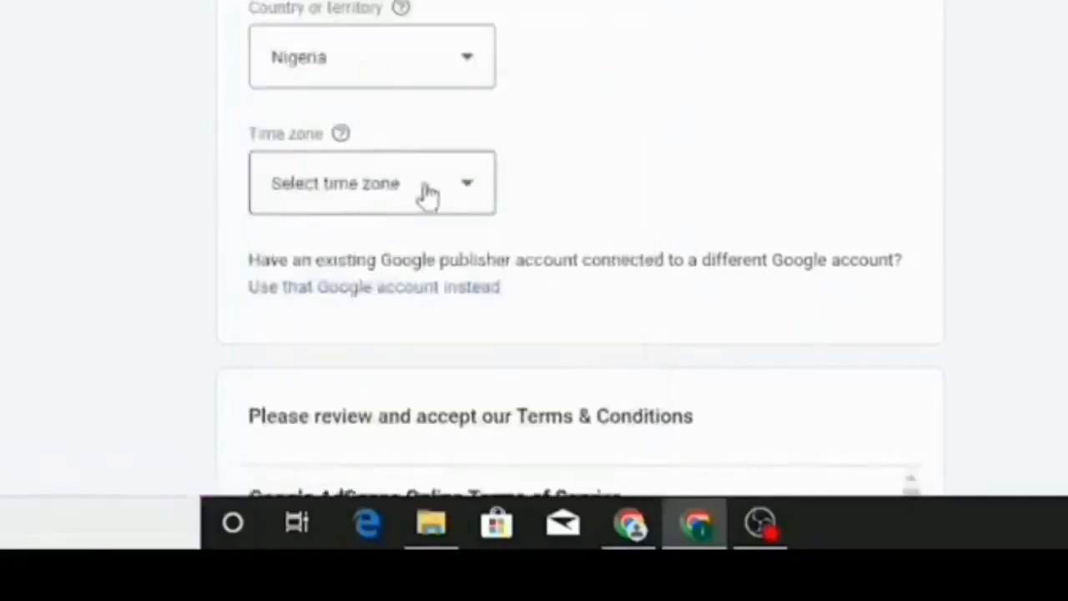
{"action": "left_click", "coordinate": [460, 191]}
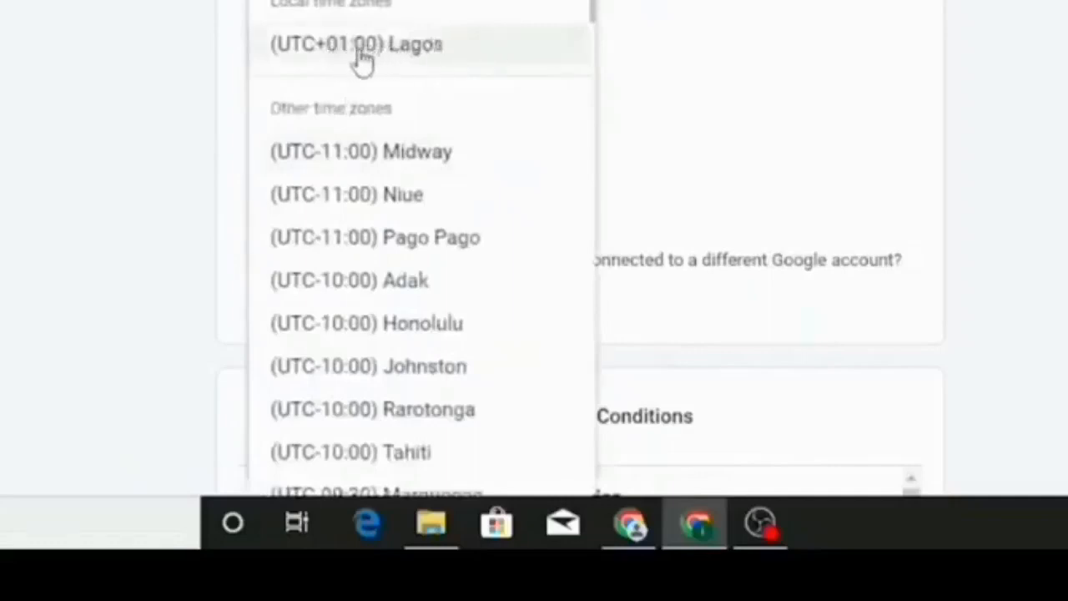
{"action": "left_click", "coordinate": [419, 57]}
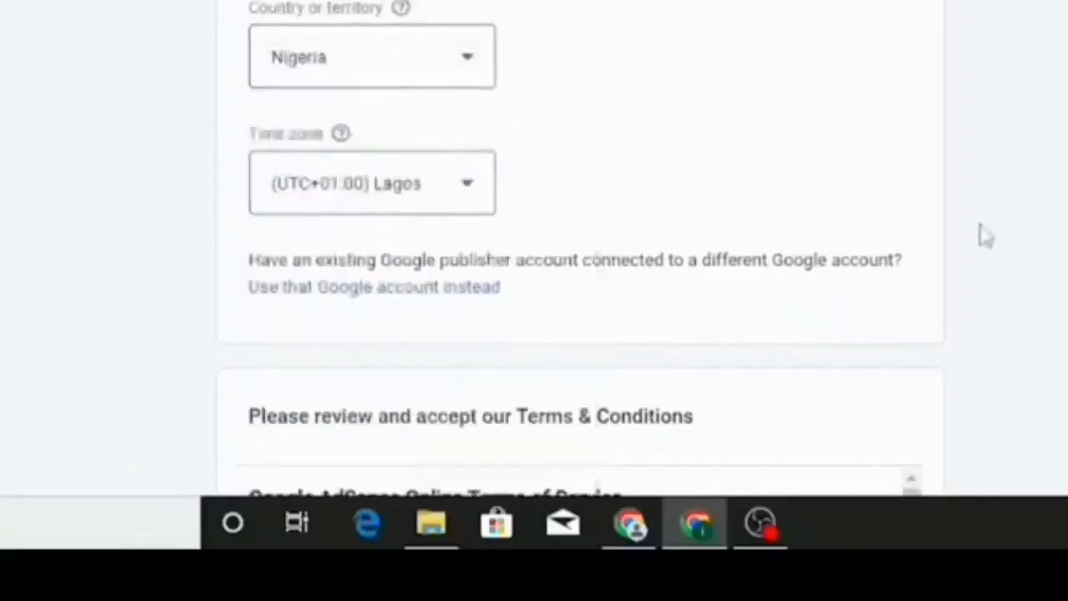
- Accept the AdSense Terms & Conditions and create the AdMob account
{"action": "scroll", "coordinate": [985, 235], "scroll_direction": "down", "scroll_amount": 5}
{"action": "scroll", "coordinate": [983, 236], "scroll_direction": "down", "scroll_amount": 3}
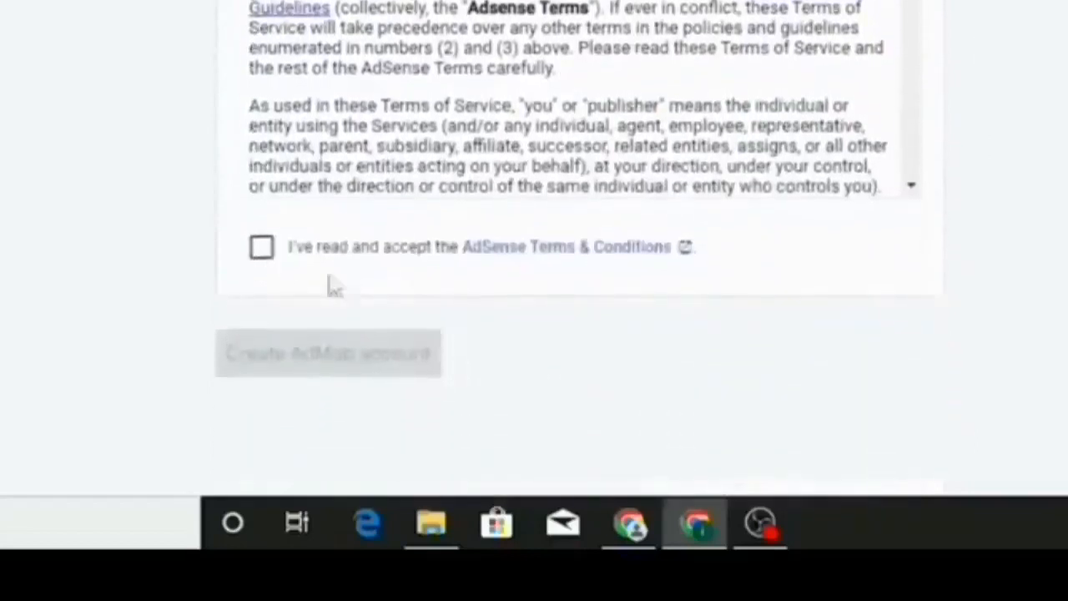
{"action": "left_click", "coordinate": [263, 250]}
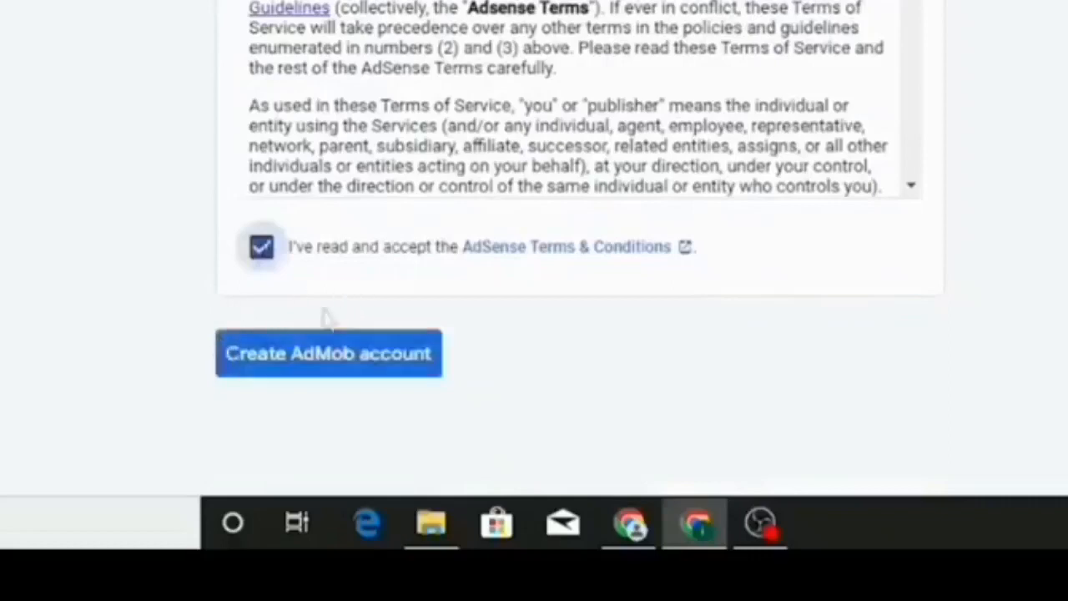
{"action": "left_click", "coordinate": [306, 367]}
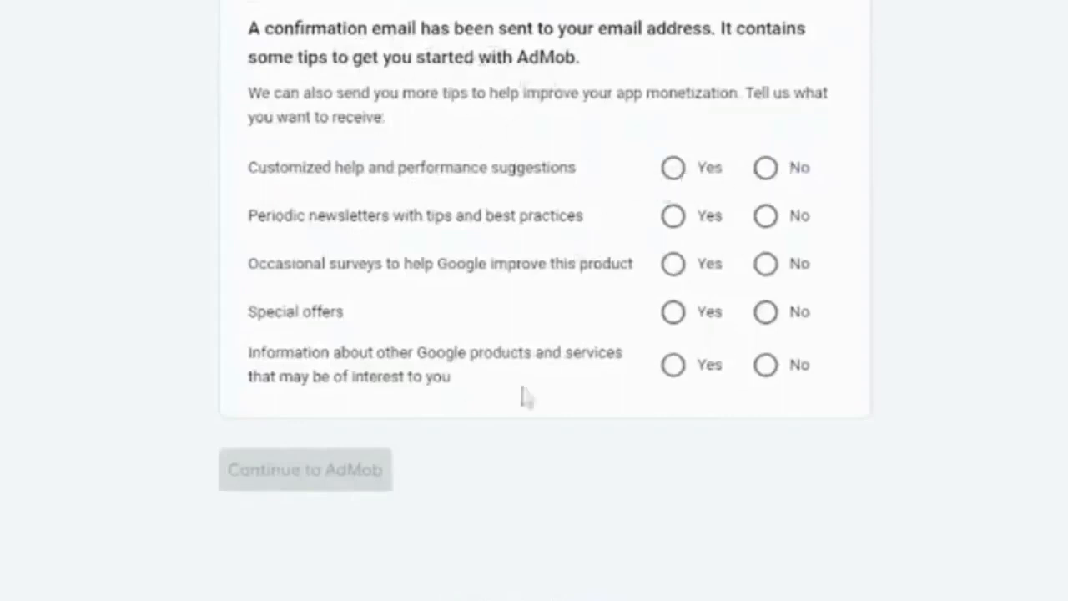
- Opt in to customized help, occasional surveys and special offers, decline newsletters and other Google product information, and continue to AdMob
{"action": "left_click", "coordinate": [674, 169]}
{"action": "left_click", "coordinate": [766, 220]}
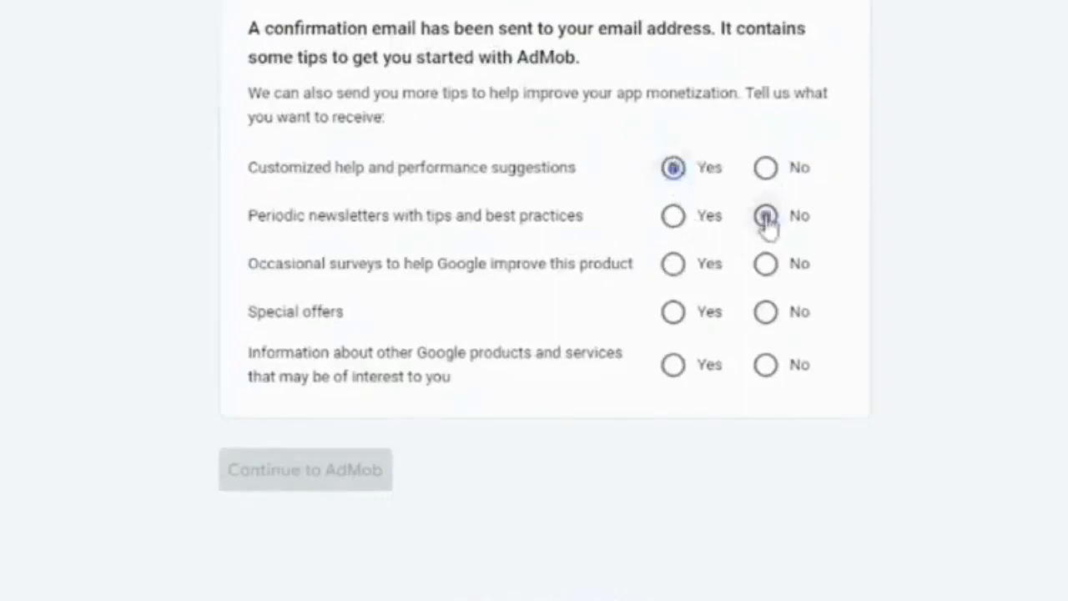
{"action": "left_click", "coordinate": [673, 265]}
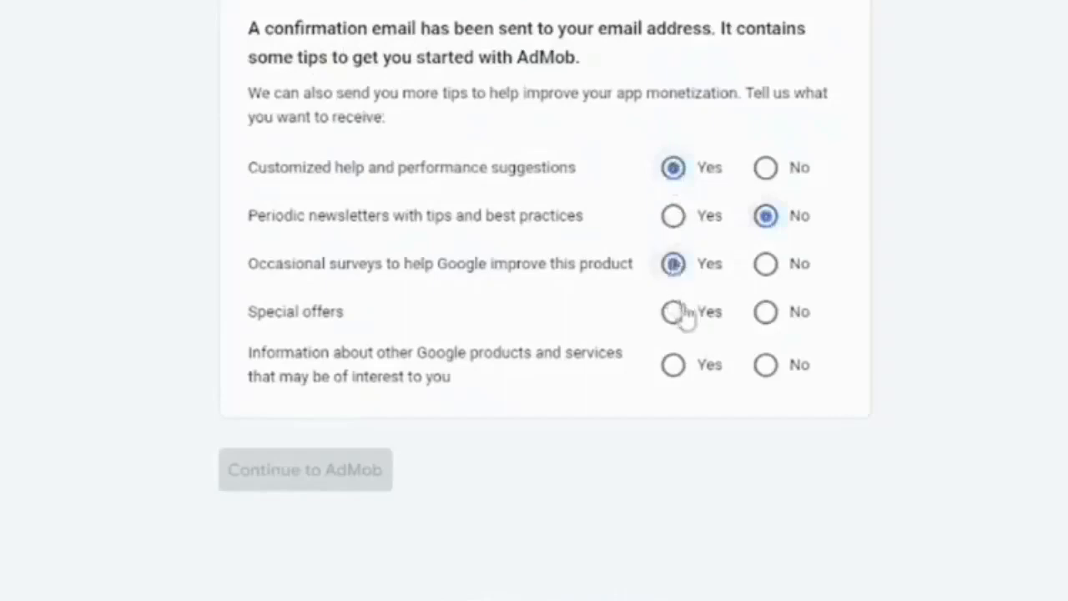
{"action": "left_click", "coordinate": [674, 315]}
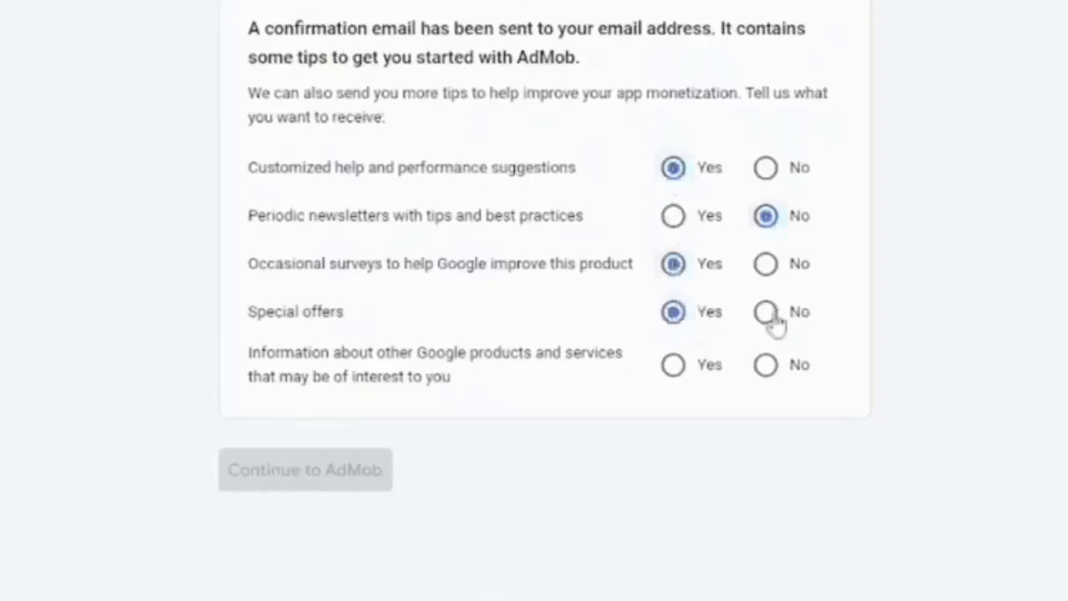
{"action": "left_click", "coordinate": [766, 367]}
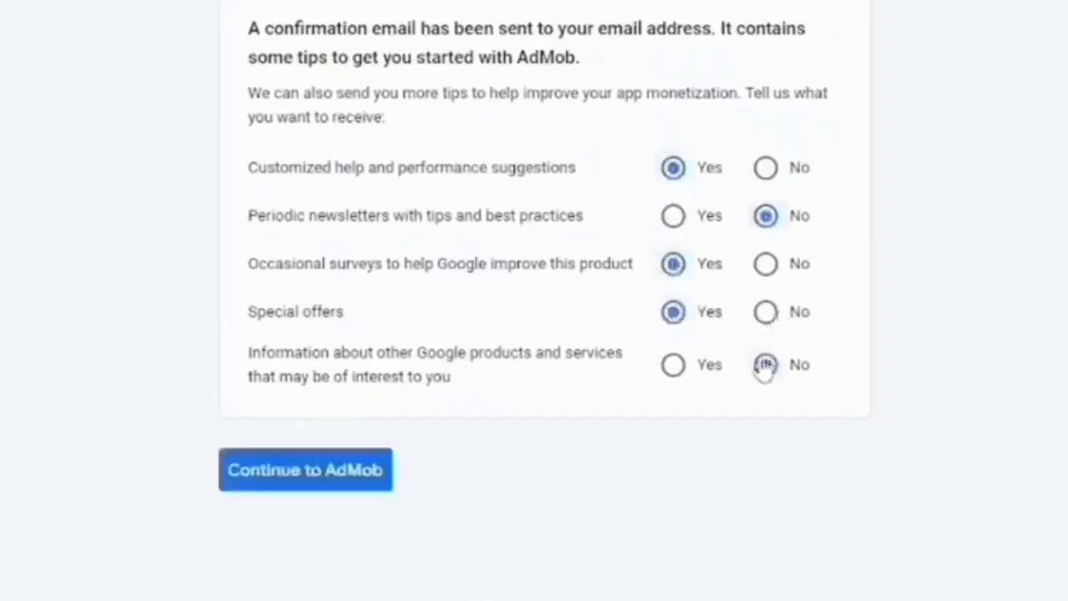
{"action": "left_click", "coordinate": [288, 474]}
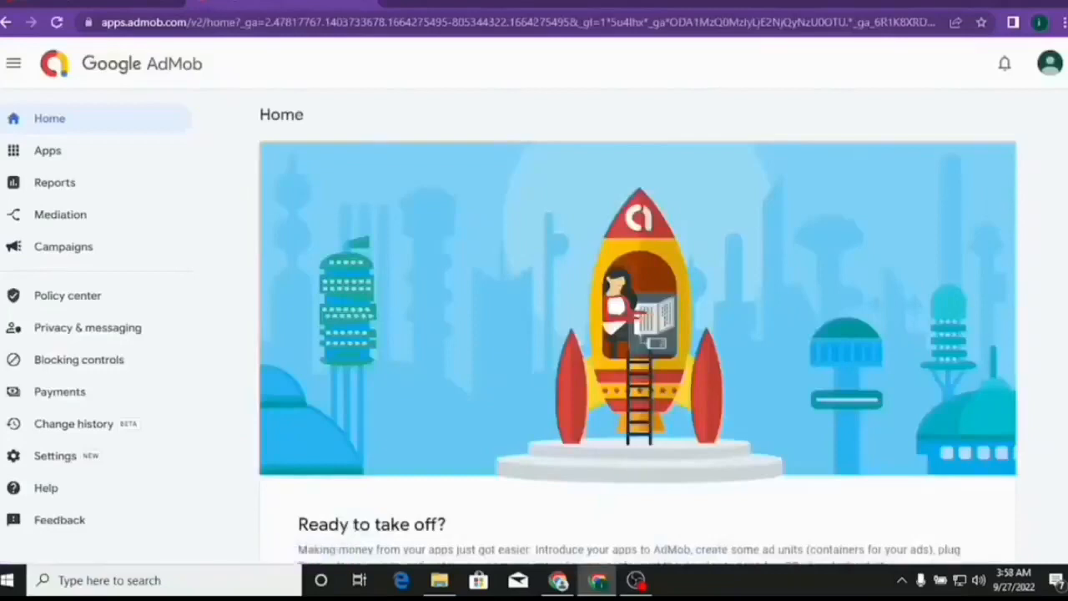
- Start setting up a new Android app that is not listed on a supported app store
{"action": "scroll", "coordinate": [1064, 442], "scroll_direction": "down", "scroll_amount": 1}
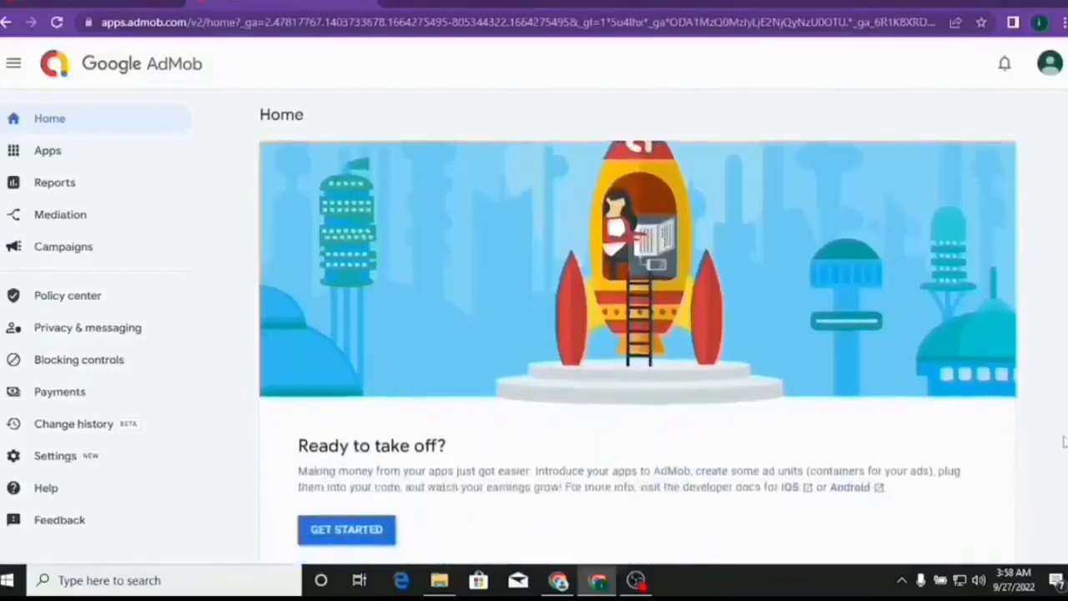
{"action": "scroll", "coordinate": [1064, 442], "scroll_direction": "down", "scroll_amount": 1}
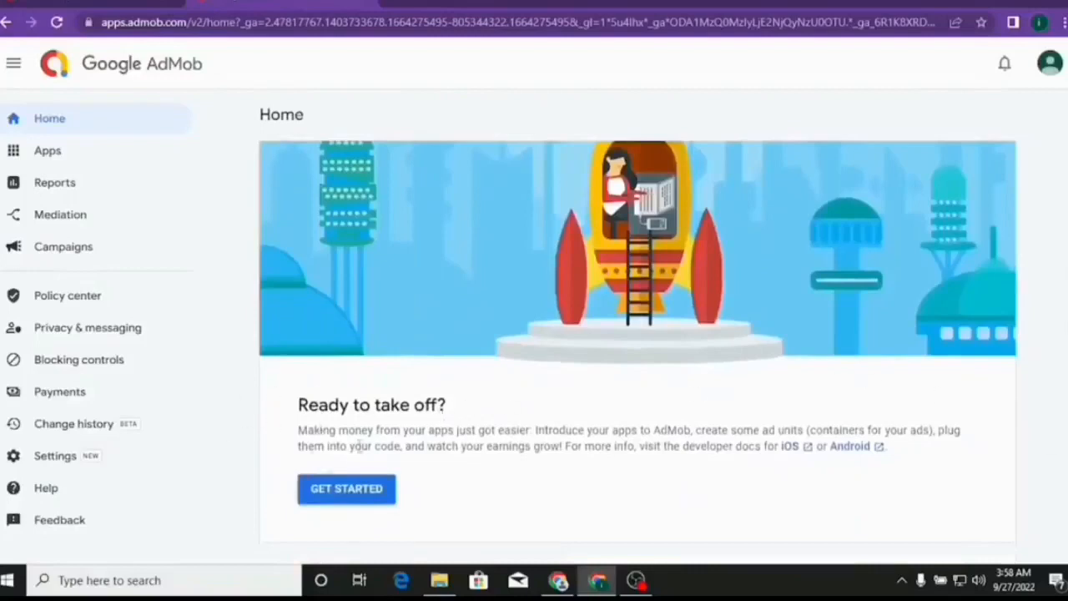
{"action": "left_click", "coordinate": [353, 495]}
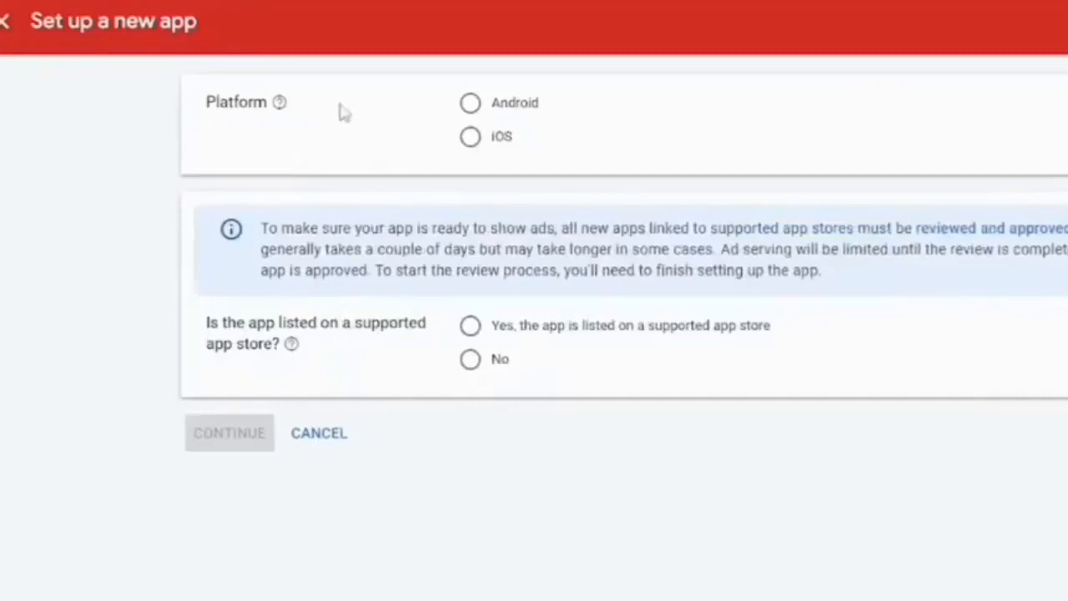
{"action": "left_click", "coordinate": [472, 104]}
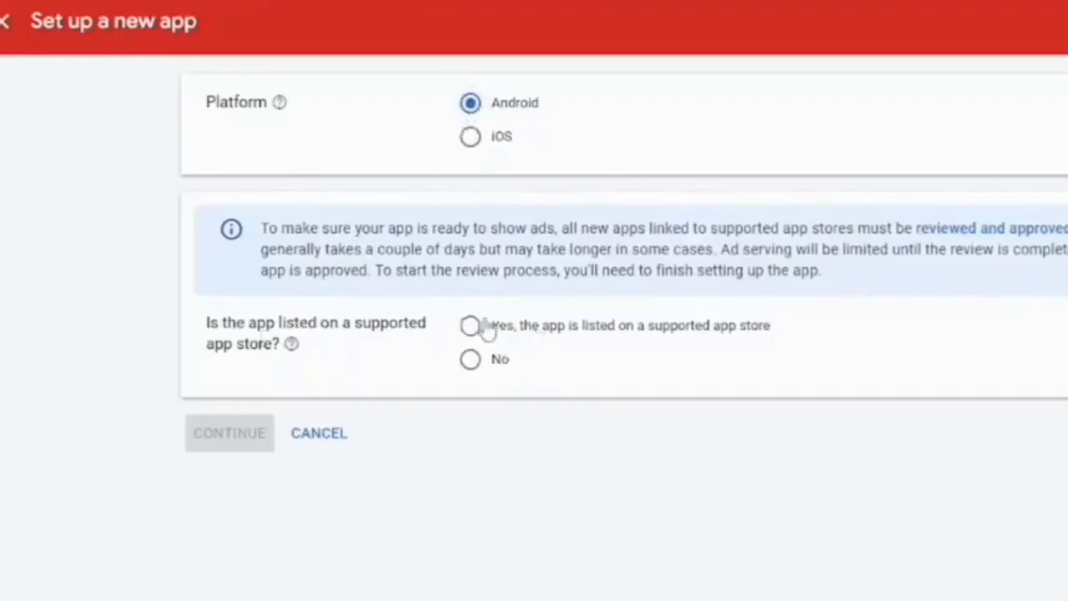
{"action": "left_click", "coordinate": [472, 368]}
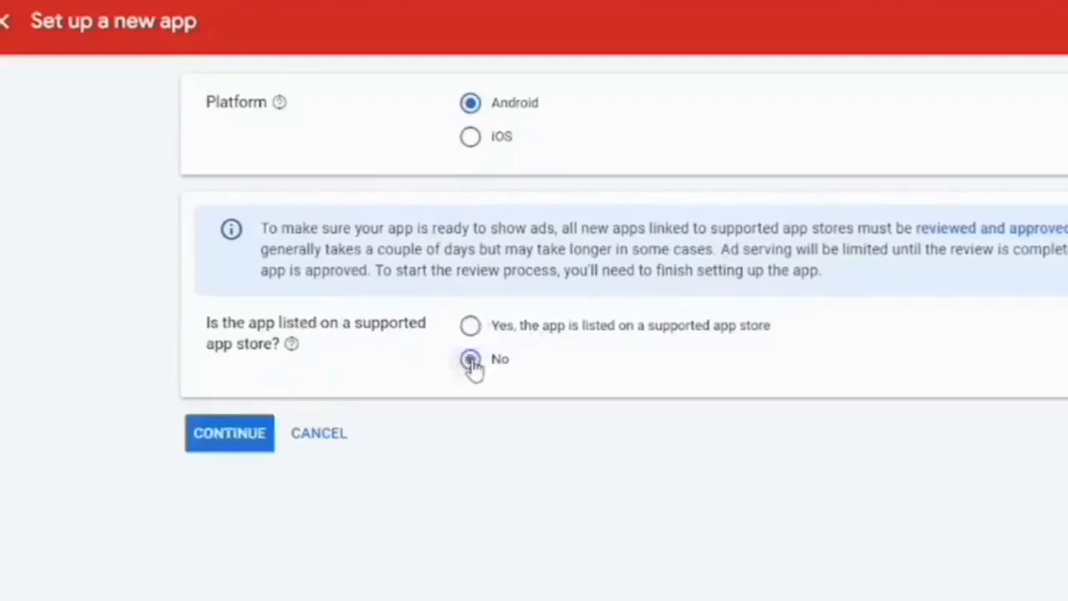
{"action": "left_click", "coordinate": [227, 436]}
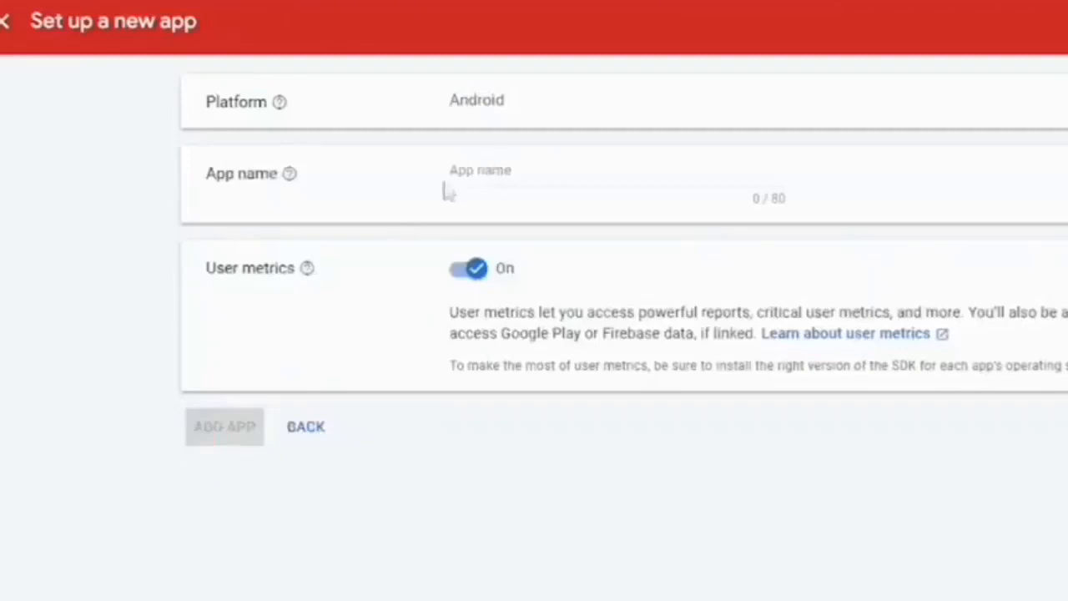
- Name the app "tutorial", add it with user metrics left on, and finish the app setup
{"action": "left_click", "coordinate": [491, 173]}
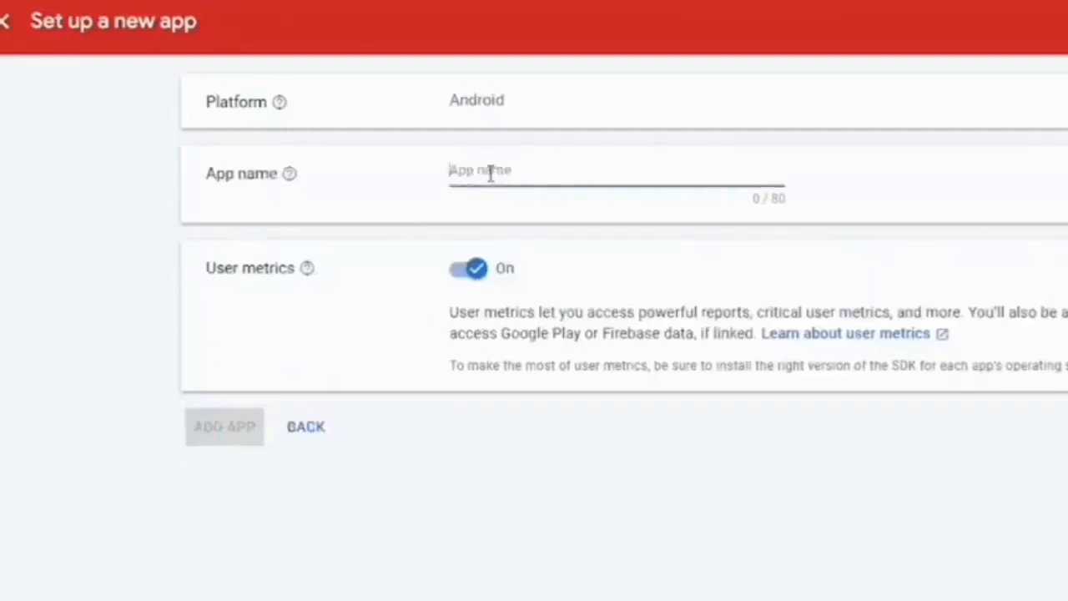
{"action": "type", "text": "tutorial"}
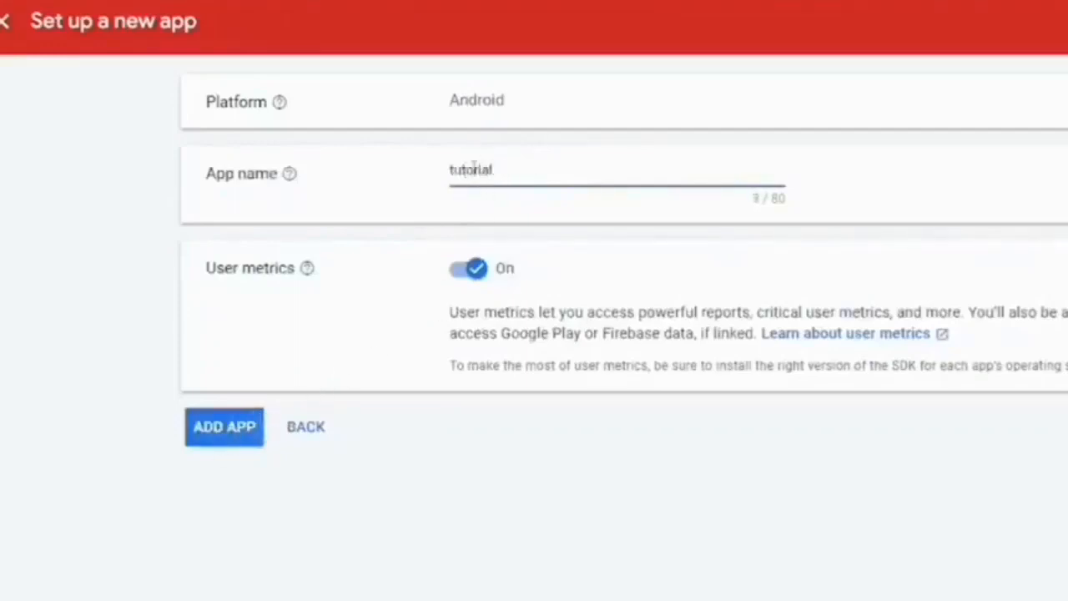
{"action": "left_click", "coordinate": [215, 441]}
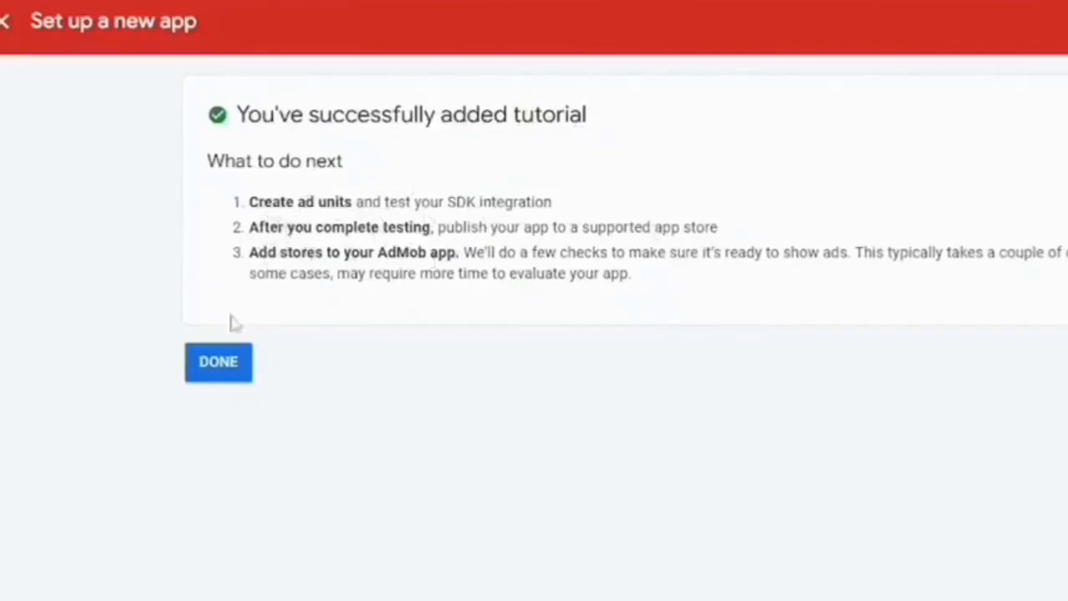
{"action": "left_click", "coordinate": [222, 377]}
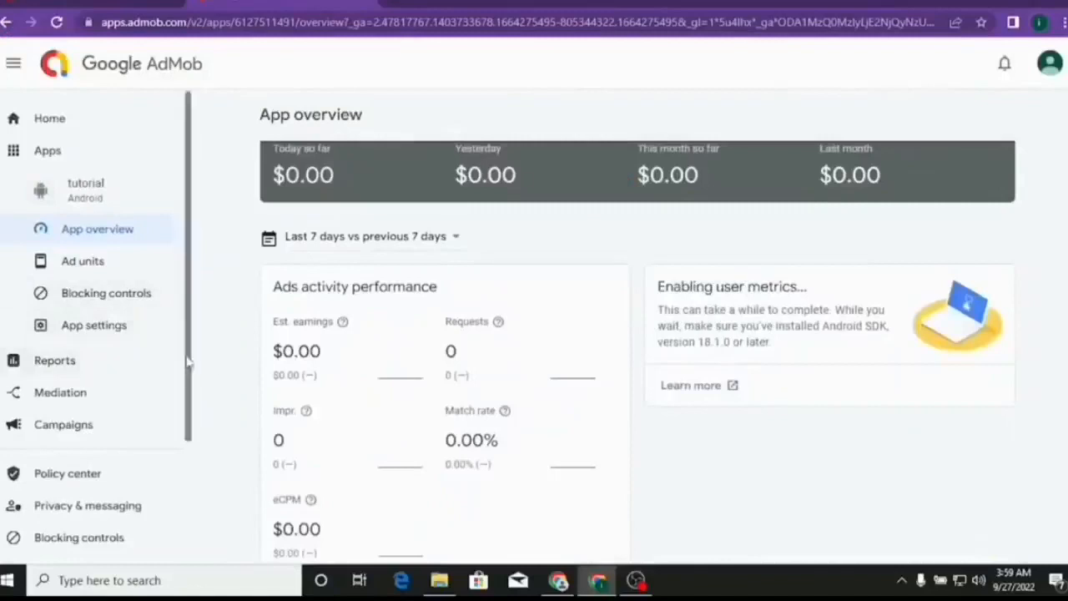
- Go to the account's payments section and start the payment setup, reloading the page to bring up the payment details form
{"action": "scroll", "coordinate": [188, 360], "scroll_direction": "down", "scroll_amount": 2}
{"action": "left_click", "coordinate": [72, 409]}
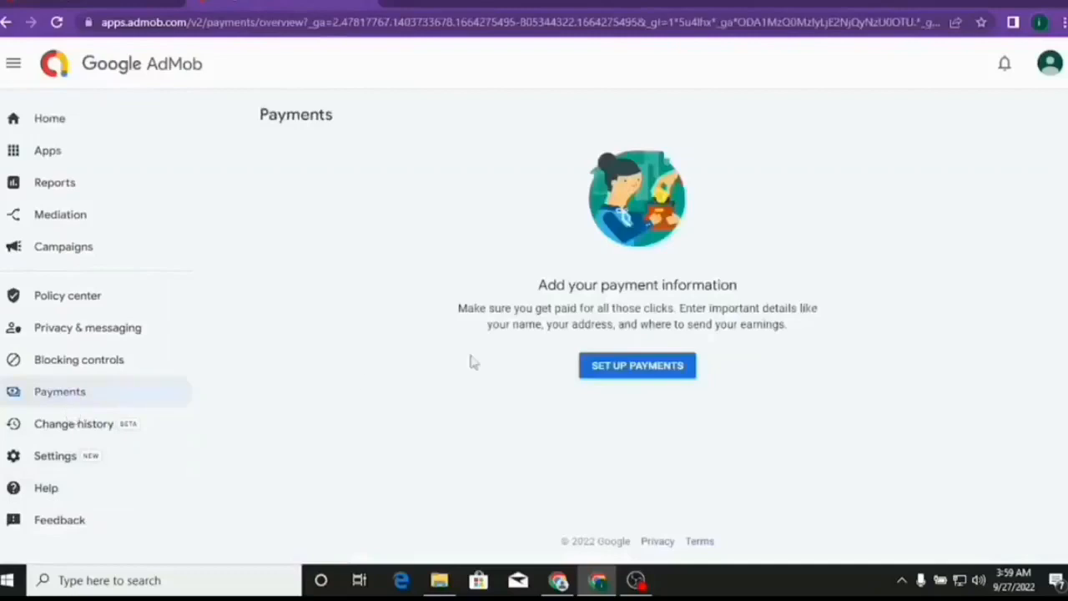
{"action": "left_click", "coordinate": [607, 372]}
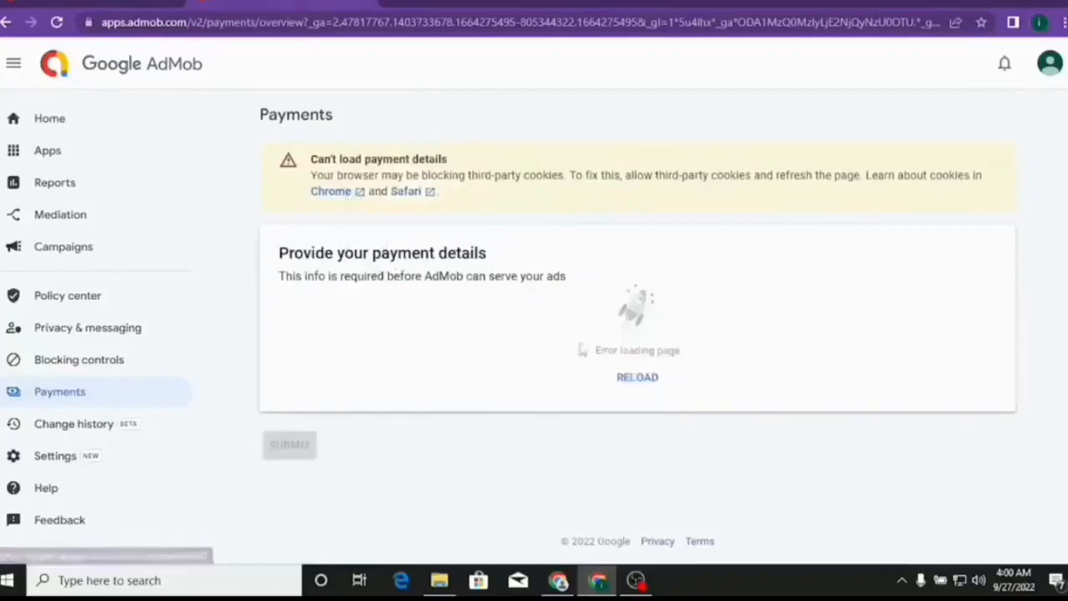
{"action": "left_click", "coordinate": [639, 378]}
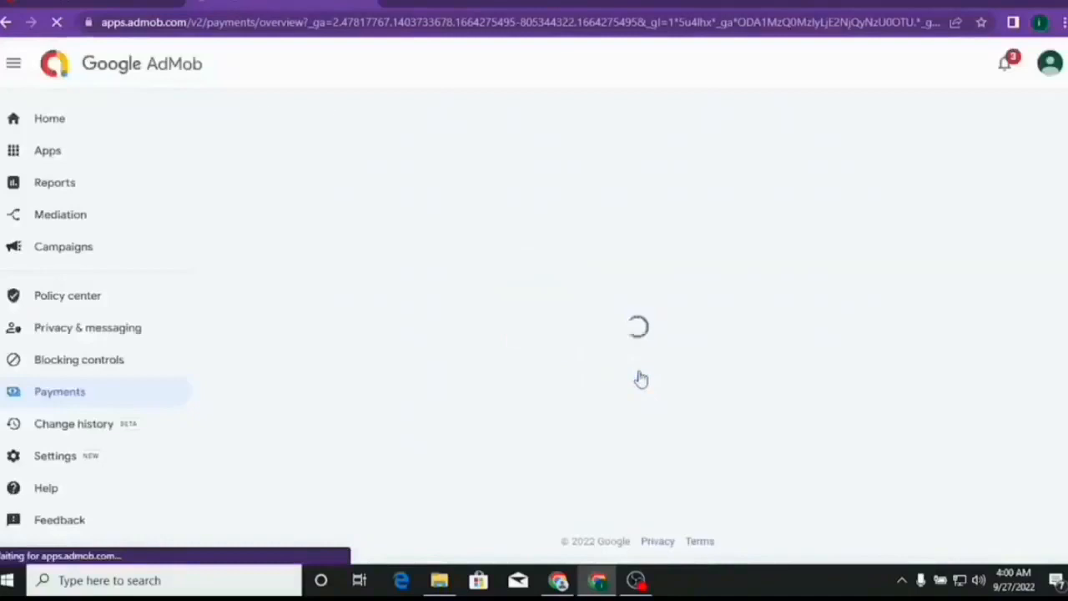
{"action": "left_click", "coordinate": [639, 367]}
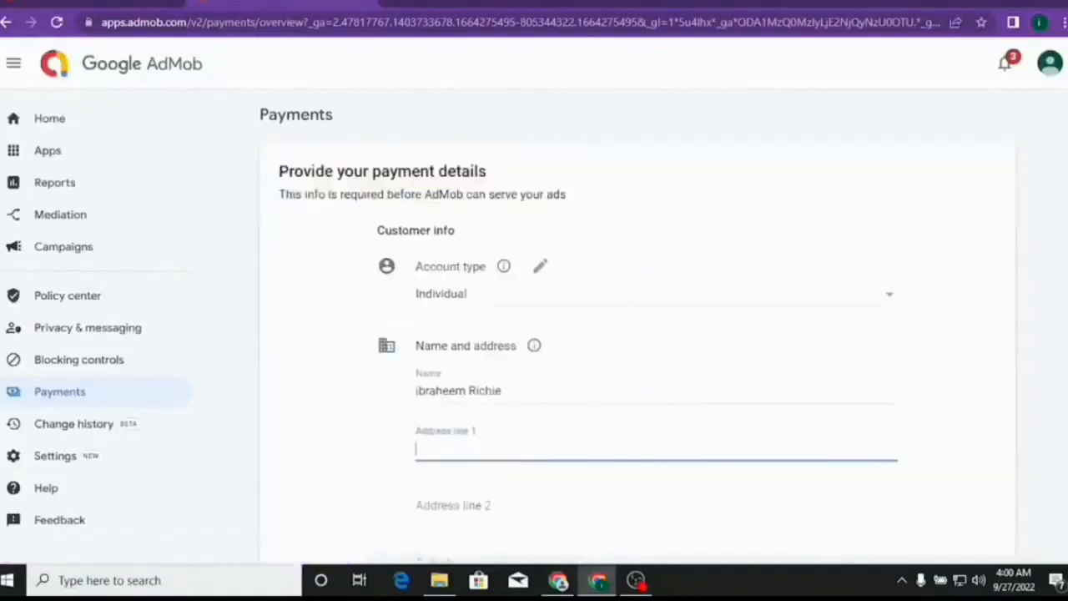
- Fill in the first address line, city and postal code in the payment details, keeping the Individual account type
{"action": "scroll", "coordinate": [647, 351], "scroll_direction": "down", "scroll_amount": 2}
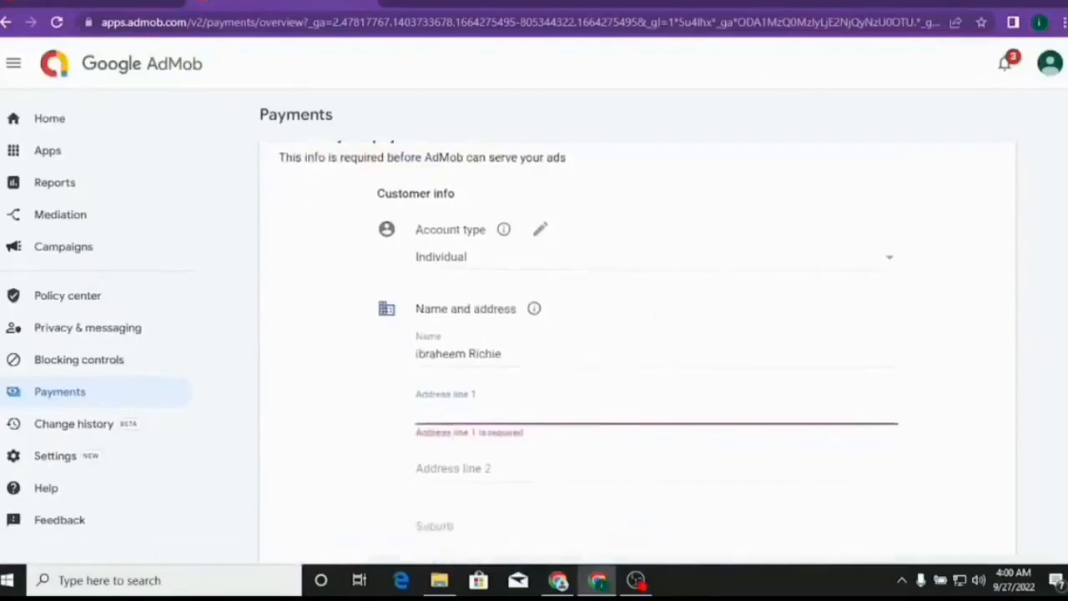
{"action": "scroll", "coordinate": [638, 351], "scroll_direction": "up", "scroll_amount": 1}
{"action": "scroll", "coordinate": [638, 350], "scroll_direction": "down", "scroll_amount": 1}
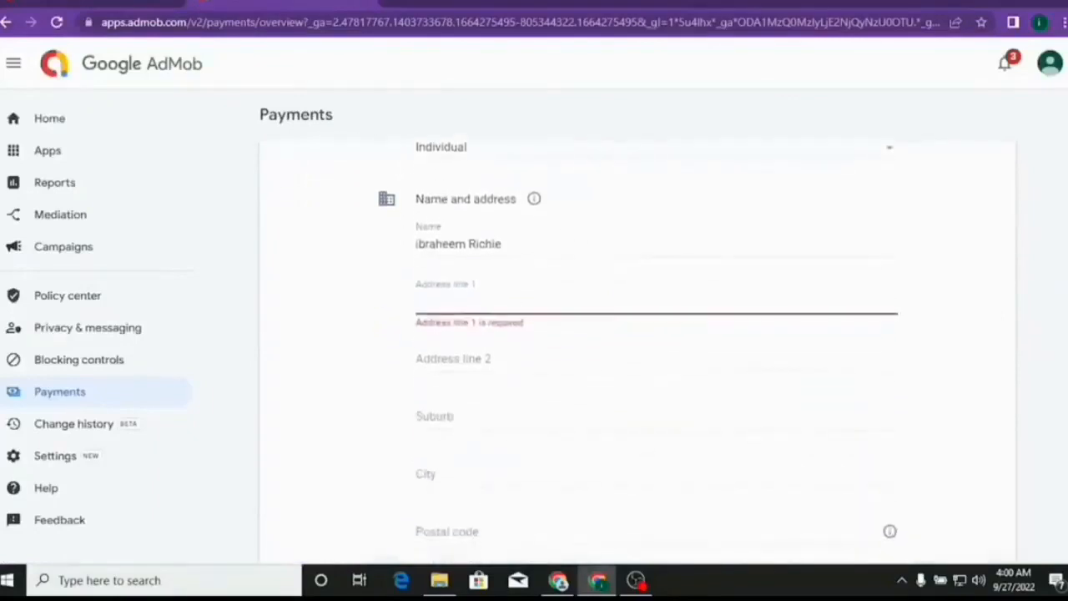
{"action": "scroll", "coordinate": [638, 350], "scroll_direction": "down", "scroll_amount": 2}
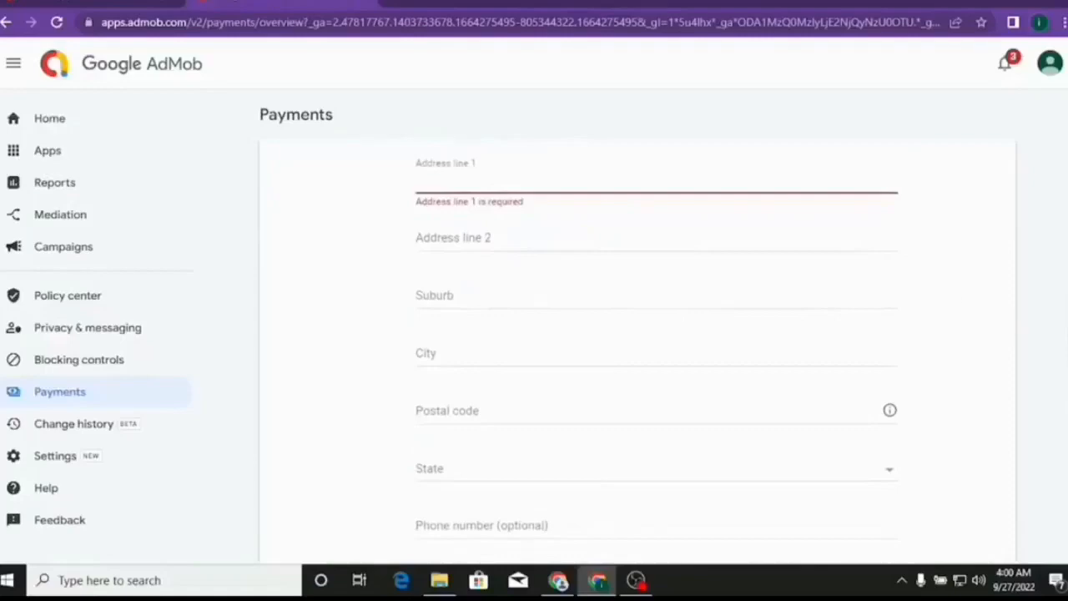
{"action": "type", "text": "lagos"}
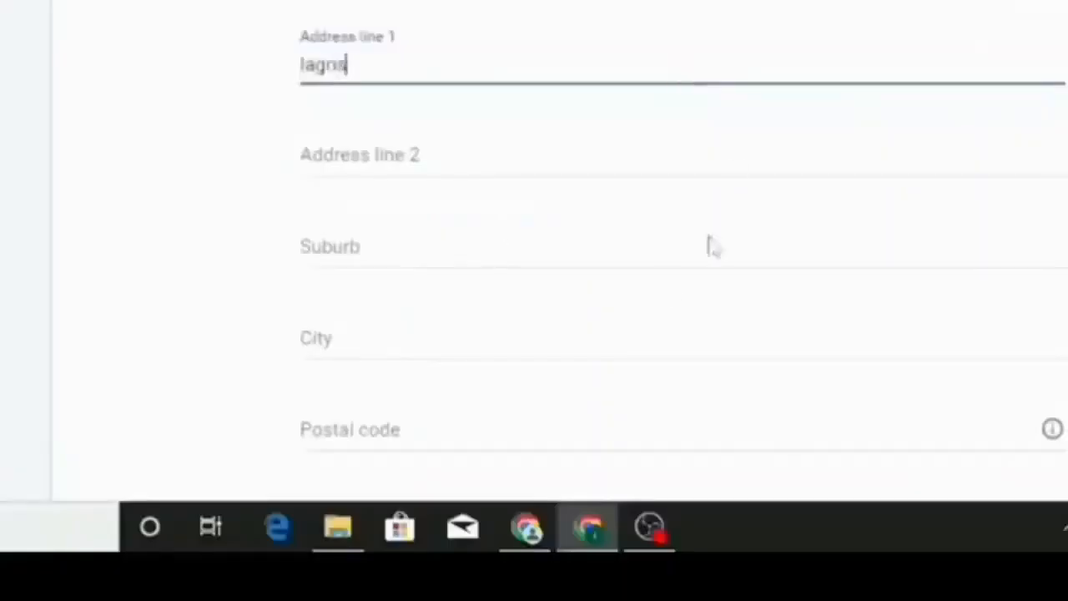
{"action": "left_click", "coordinate": [380, 336]}
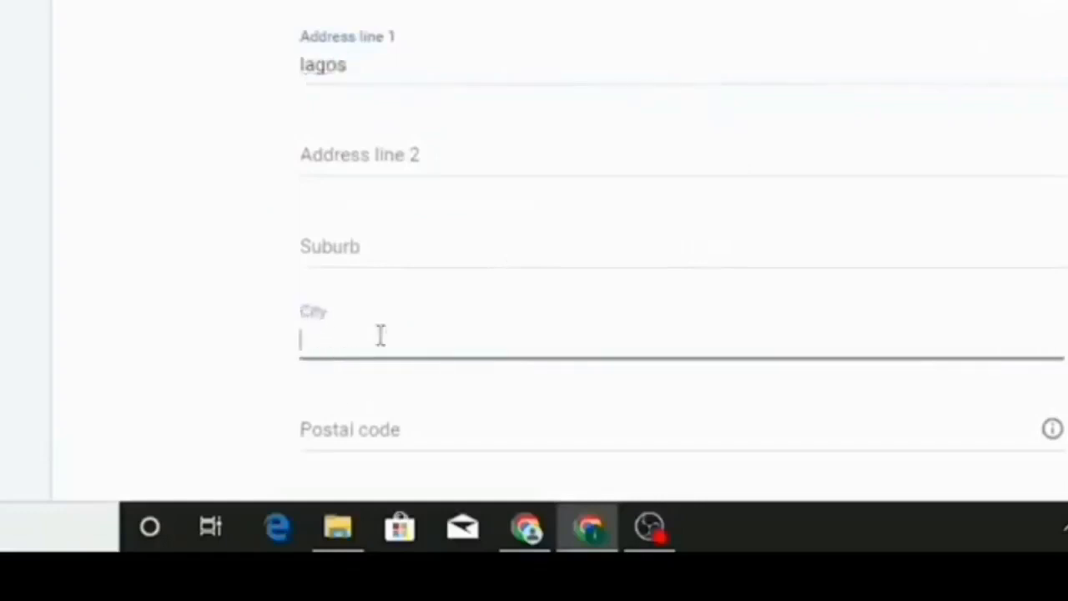
{"action": "type", "text": "lagos"}
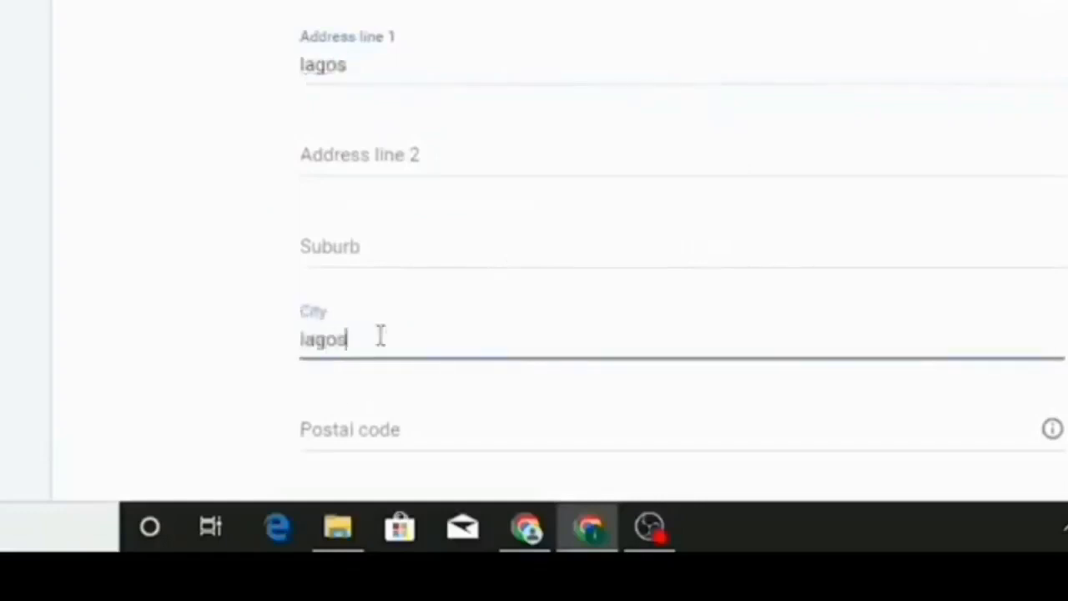
{"action": "key", "text": "Tab"}
{"action": "scroll", "coordinate": [827, 321], "scroll_direction": "down", "scroll_amount": 3}
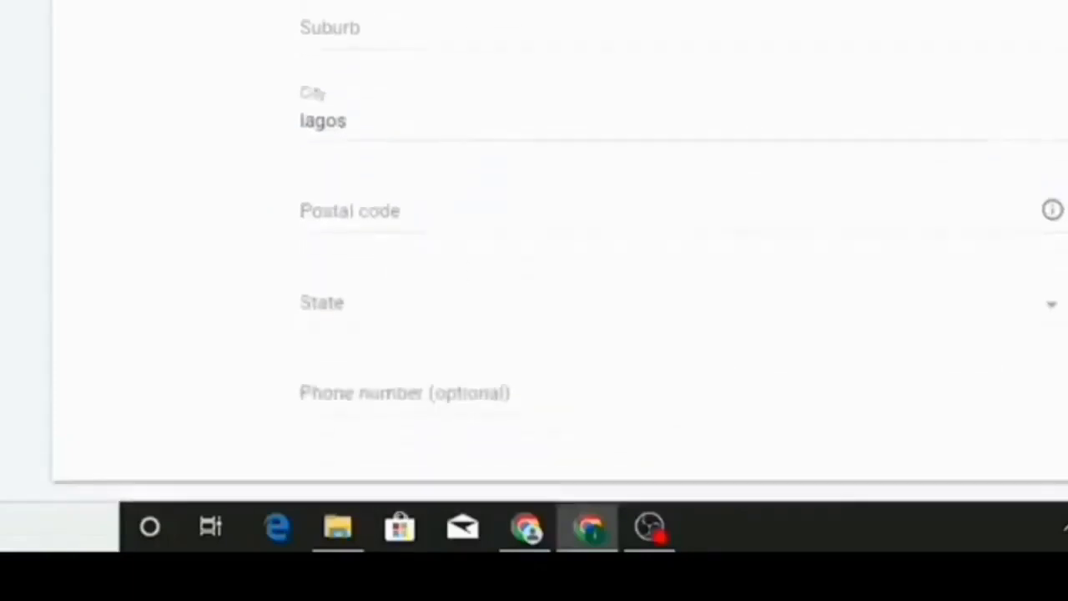
{"action": "left_click", "coordinate": [401, 202]}
{"action": "type", "text": "100"}
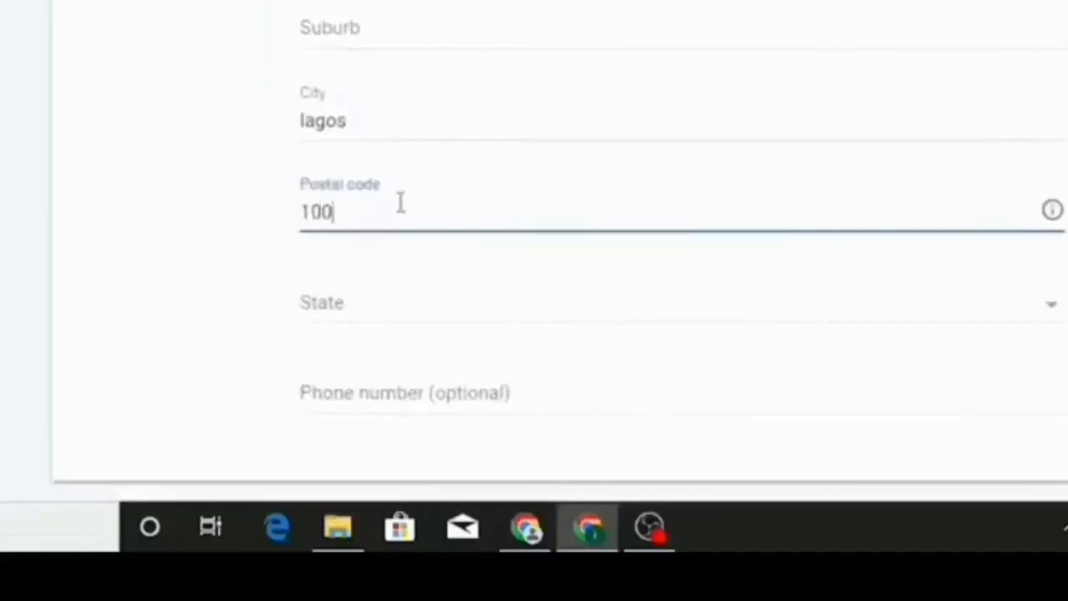
{"action": "type", "text": "1001"}
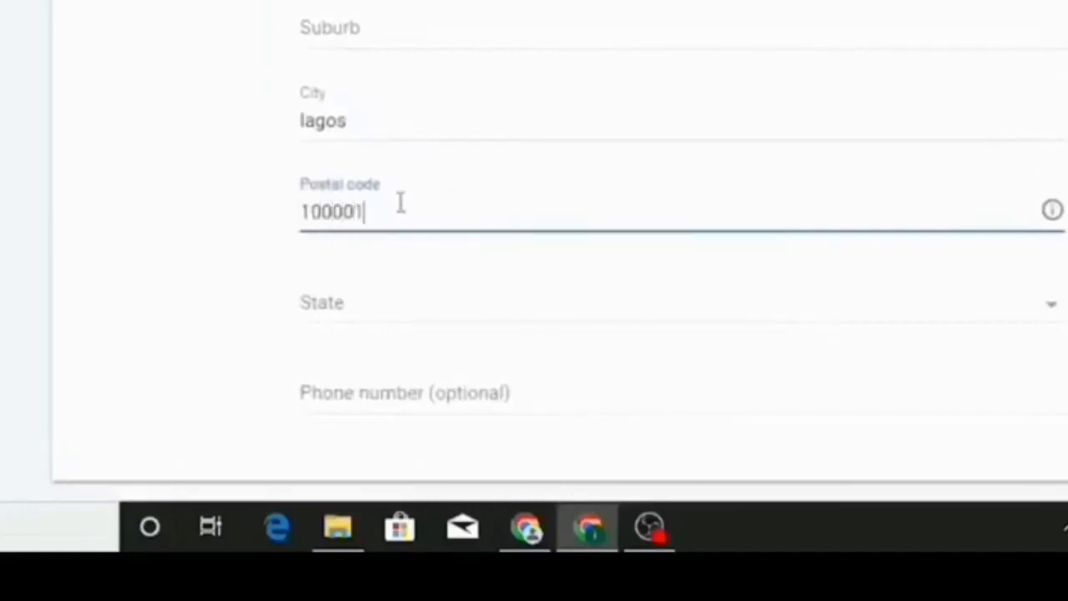
- Choose the state of the account holder's address, leave the optional phone number blank, and submit the payment details
{"action": "left_click", "coordinate": [371, 319]}
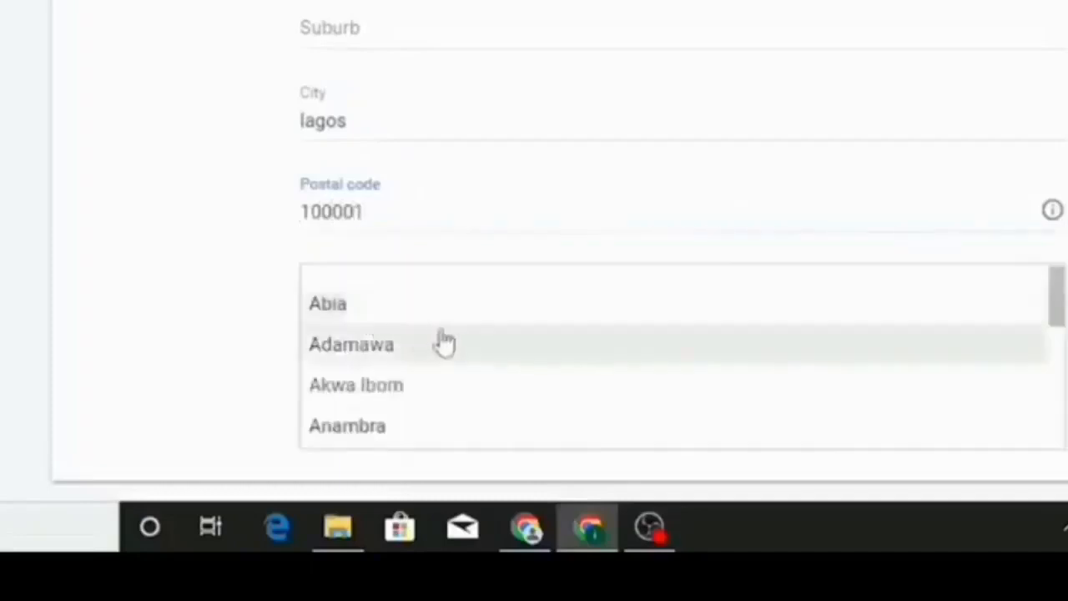
{"action": "scroll", "coordinate": [445, 343], "scroll_direction": "down", "scroll_amount": 8}
{"action": "key", "text": "l"}
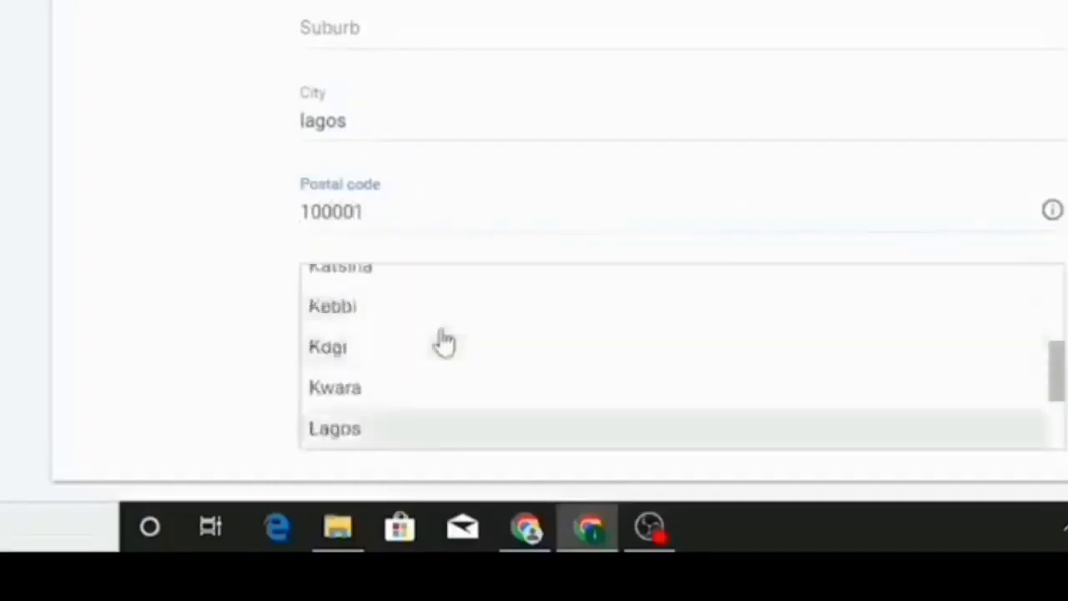
{"action": "left_click", "coordinate": [394, 429]}
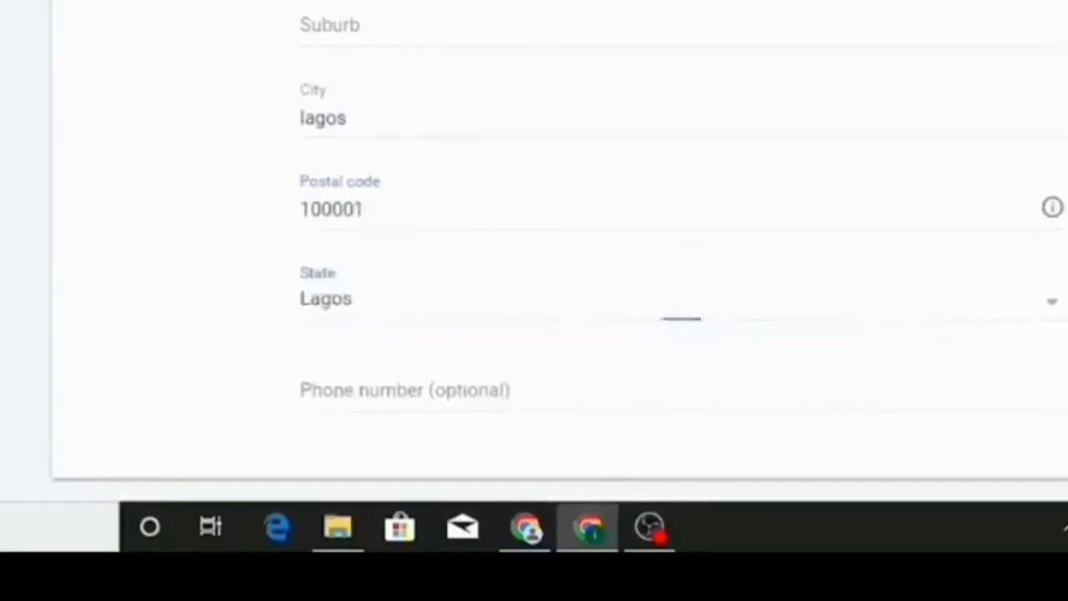
{"action": "scroll", "coordinate": [560, 408], "scroll_direction": "down", "scroll_amount": 2}
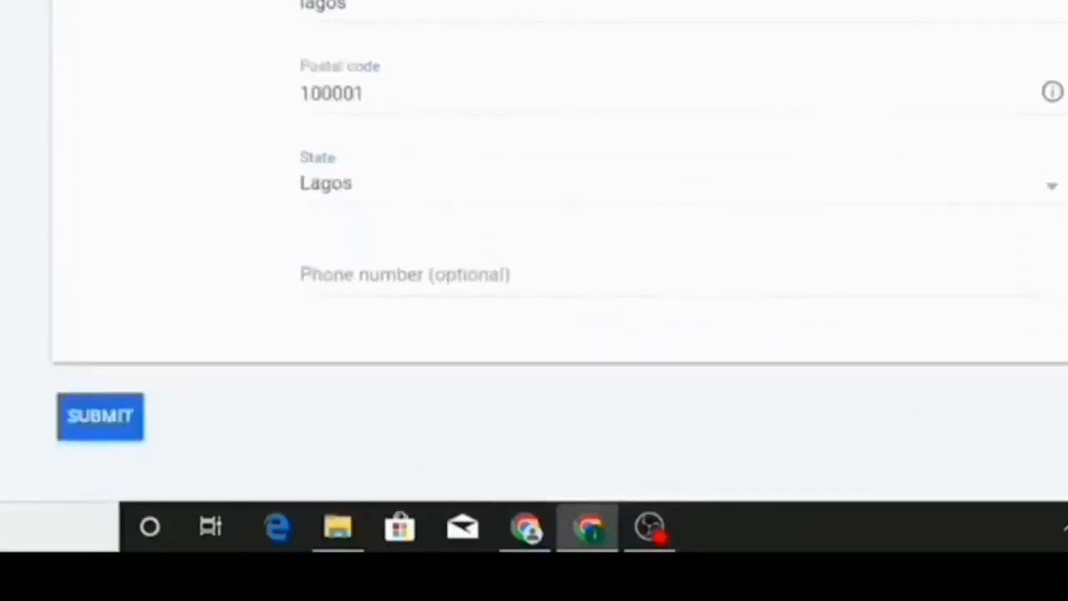
{"action": "left_click", "coordinate": [108, 431]}
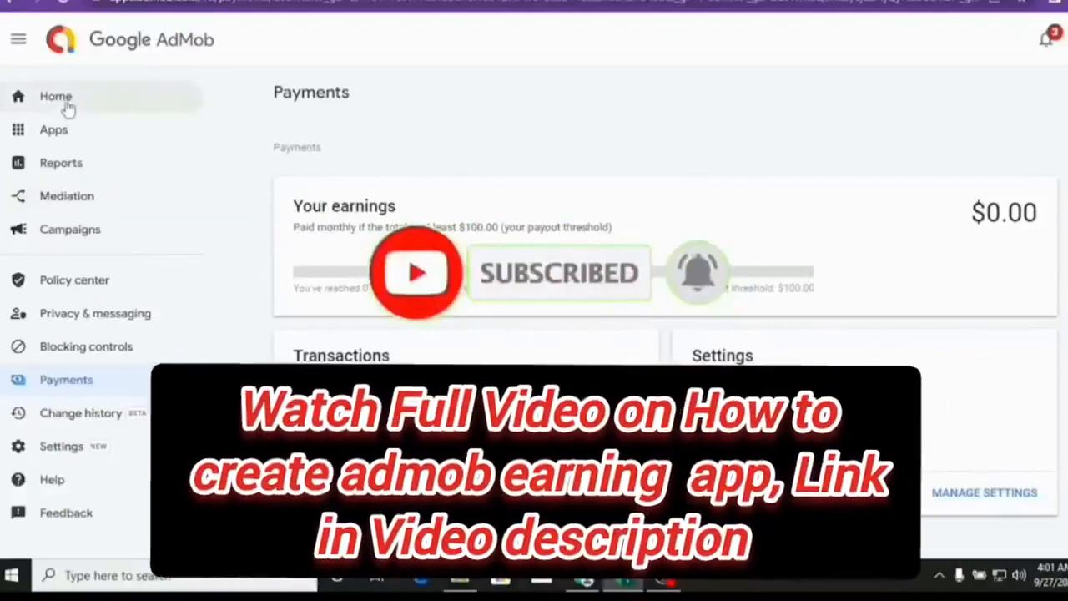
- Return to the AdMob home overview and check the account's verification status
{"action": "left_click", "coordinate": [67, 107]}
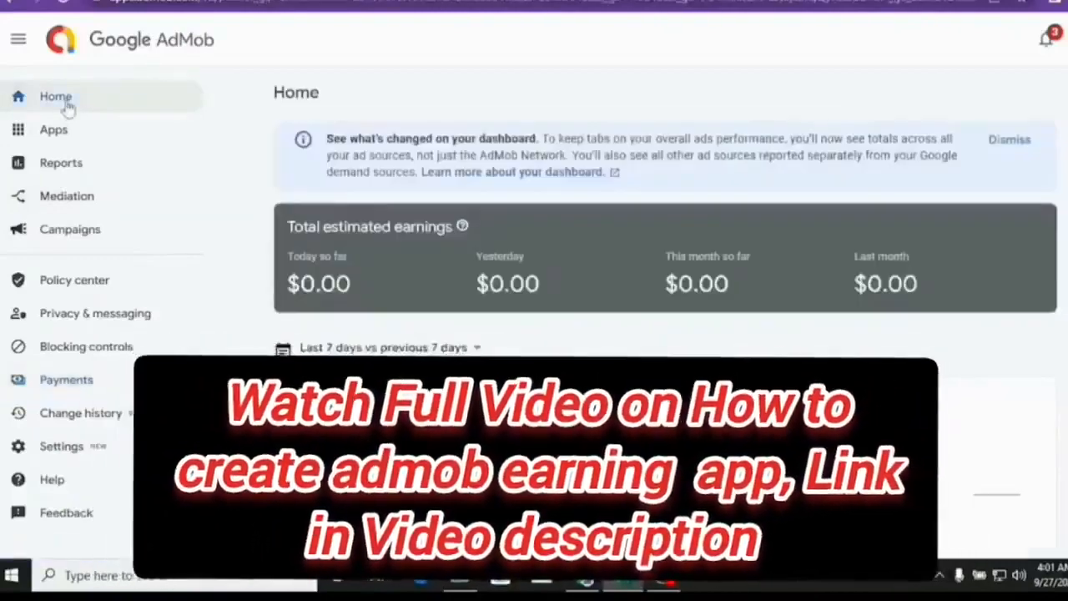
{"action": "scroll", "coordinate": [288, 263], "scroll_direction": "down", "scroll_amount": 2}
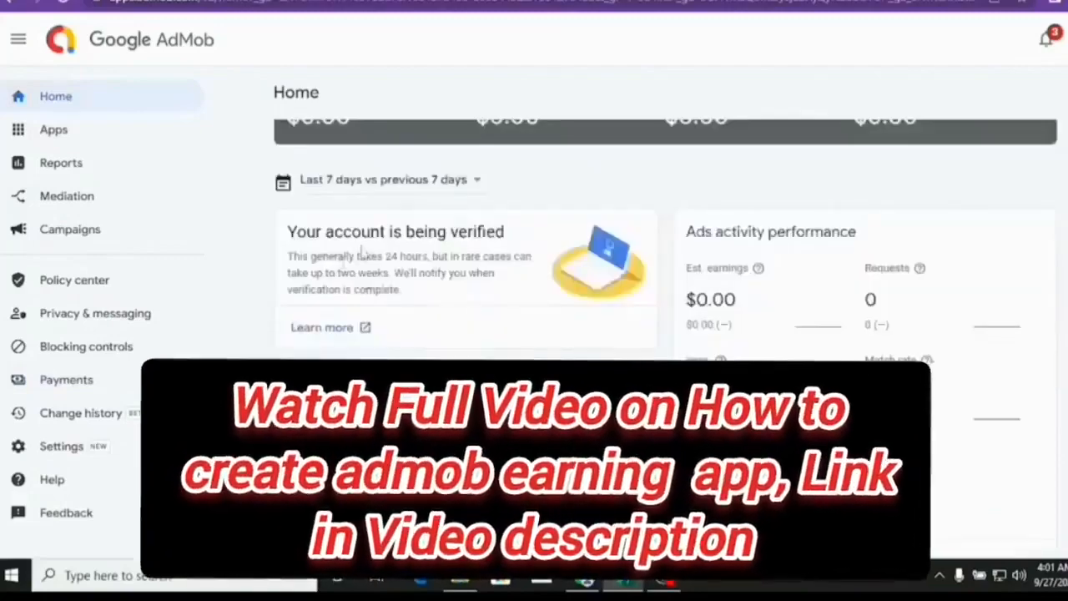